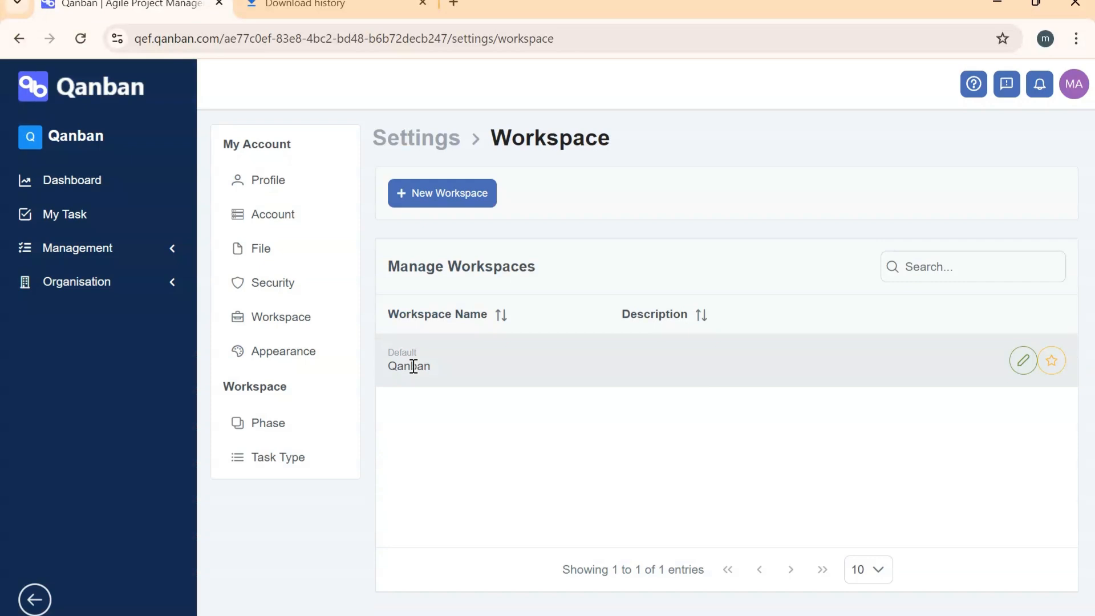
Review the sections grouped under Management and Organisation in the workspace navigation
click(143, 250)
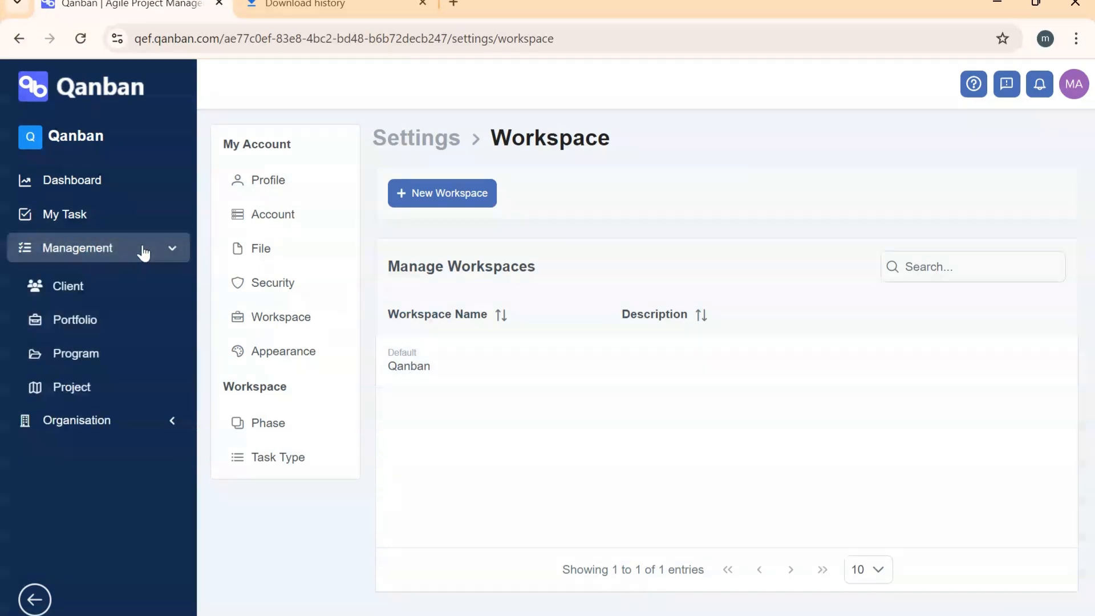
click(122, 425)
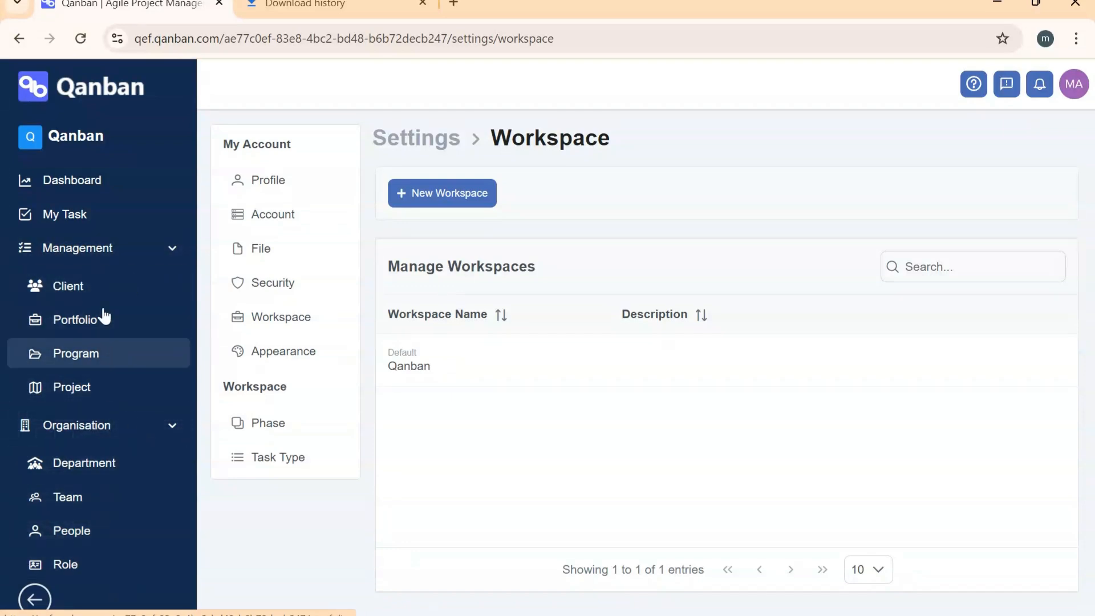
click(156, 248)
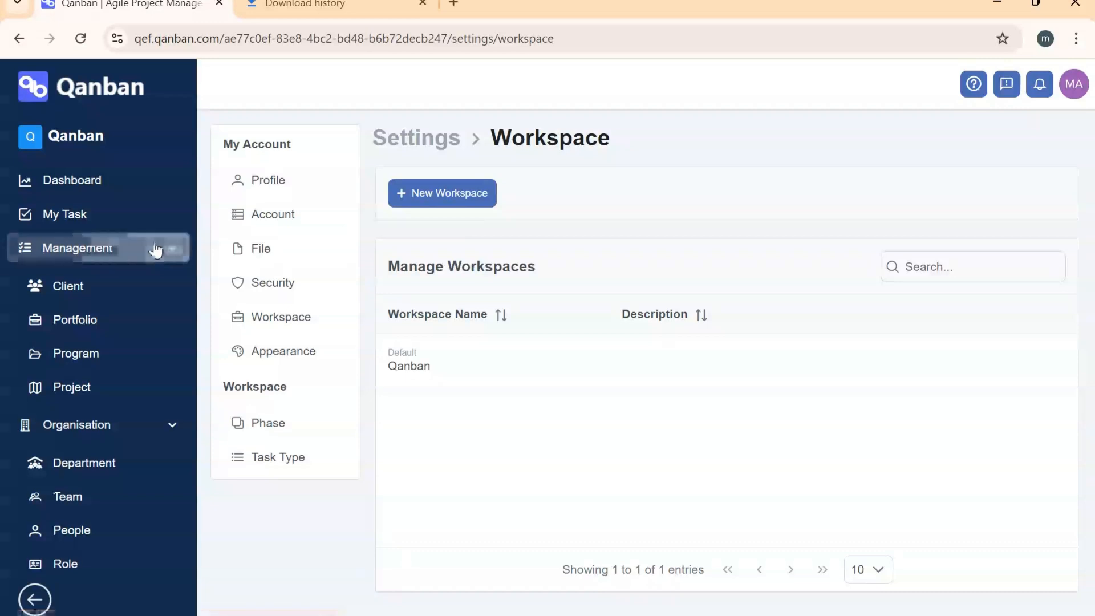
click(172, 280)
click(166, 259)
click(130, 428)
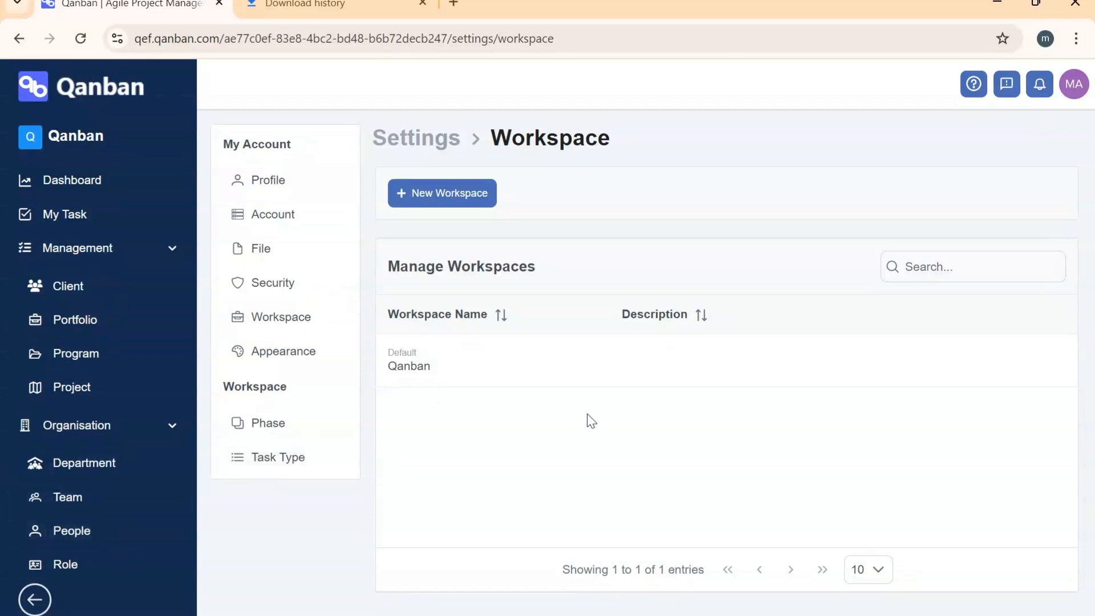
click(167, 245)
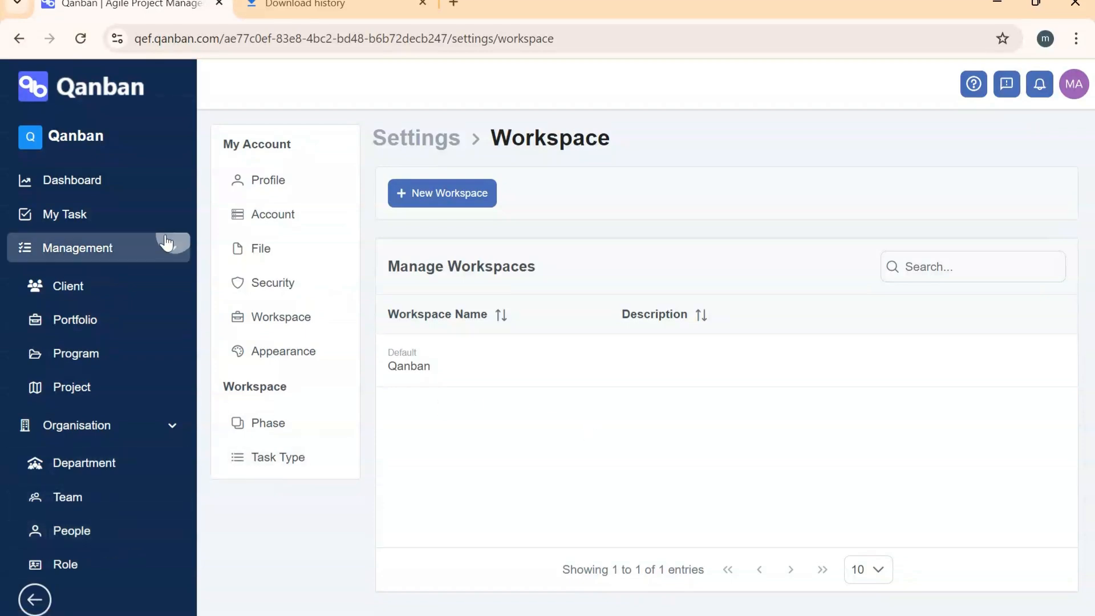
click(173, 285)
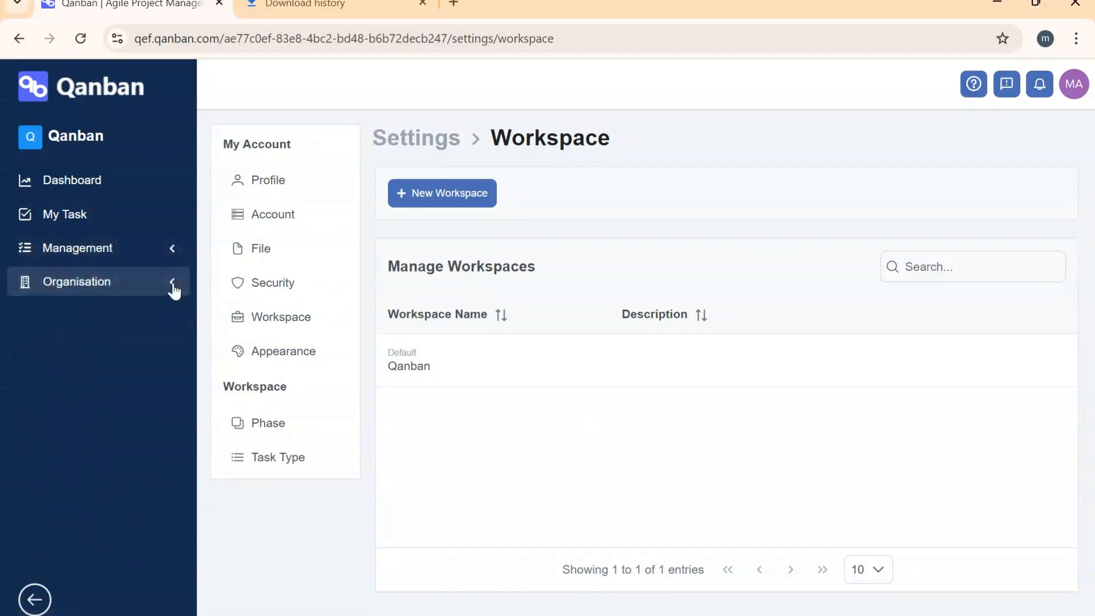
Open the Project Work Items board of Project 1 from the project list
click(162, 251)
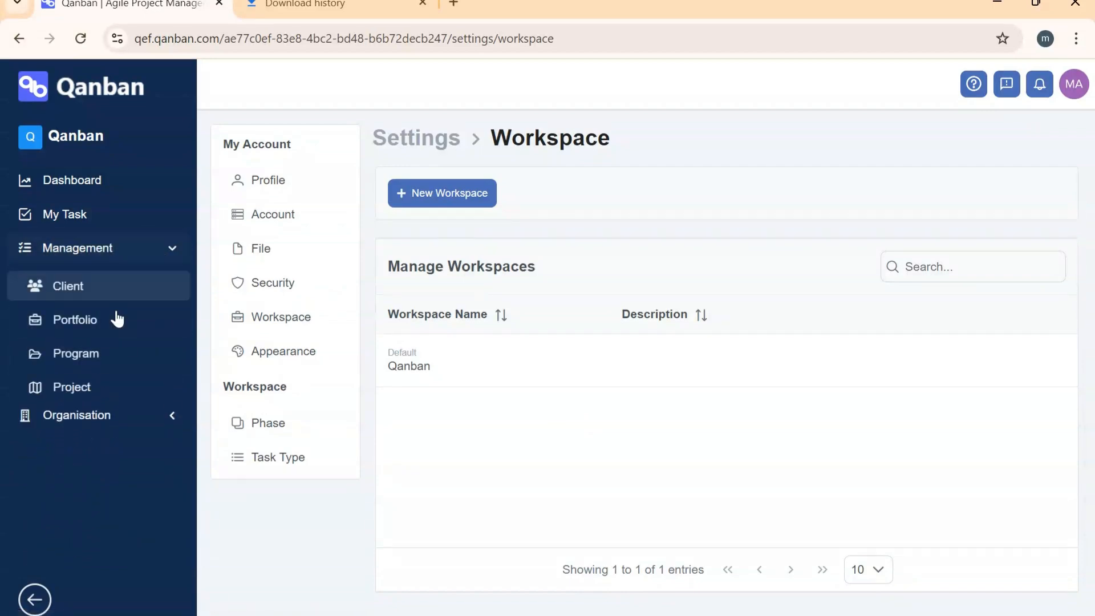
click(104, 388)
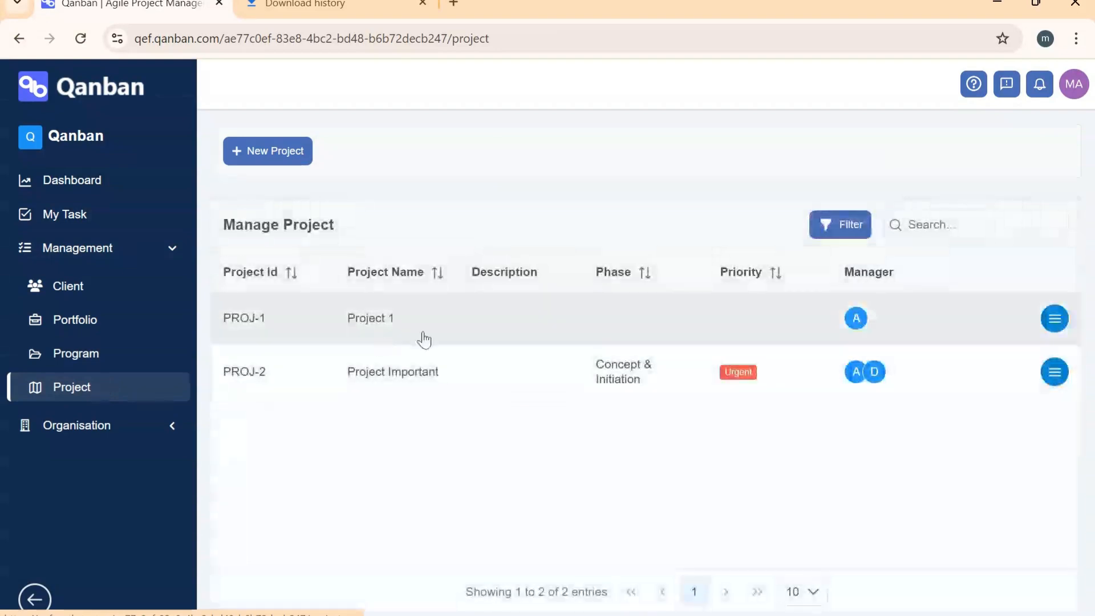
click(430, 342)
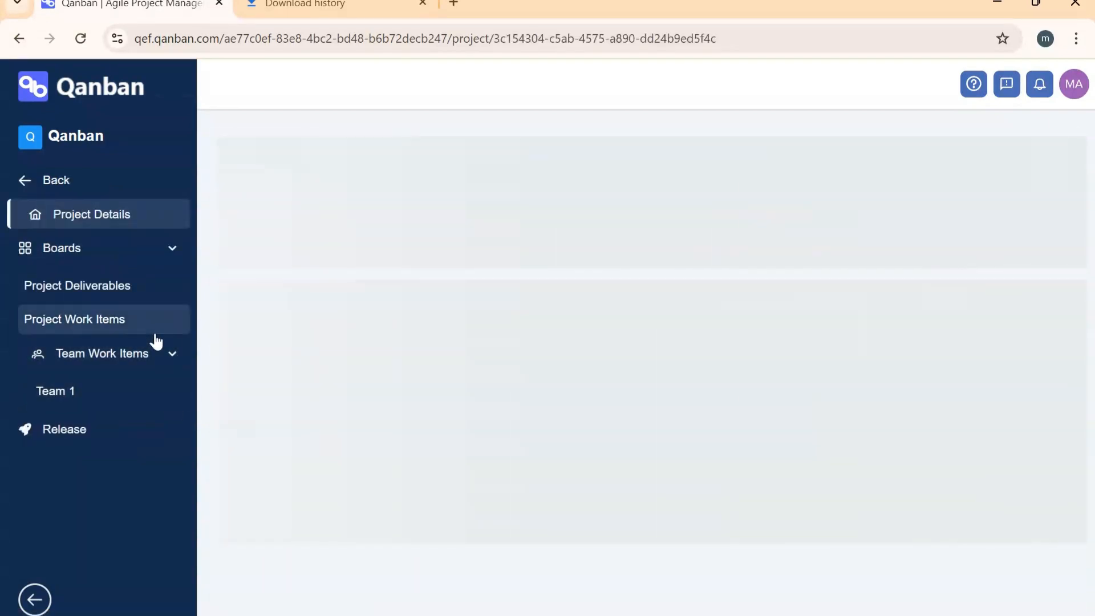
click(154, 338)
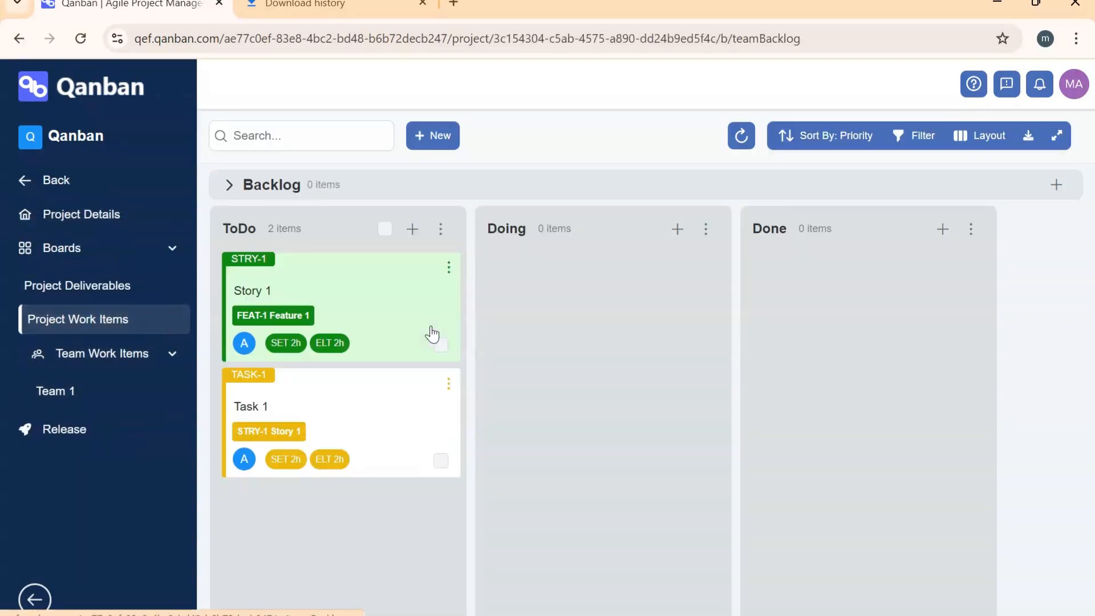
Examine the detail fields of Story 1 in the ToDo column, and close the story without changes
click(403, 304)
scroll(844, 388, down, 5)
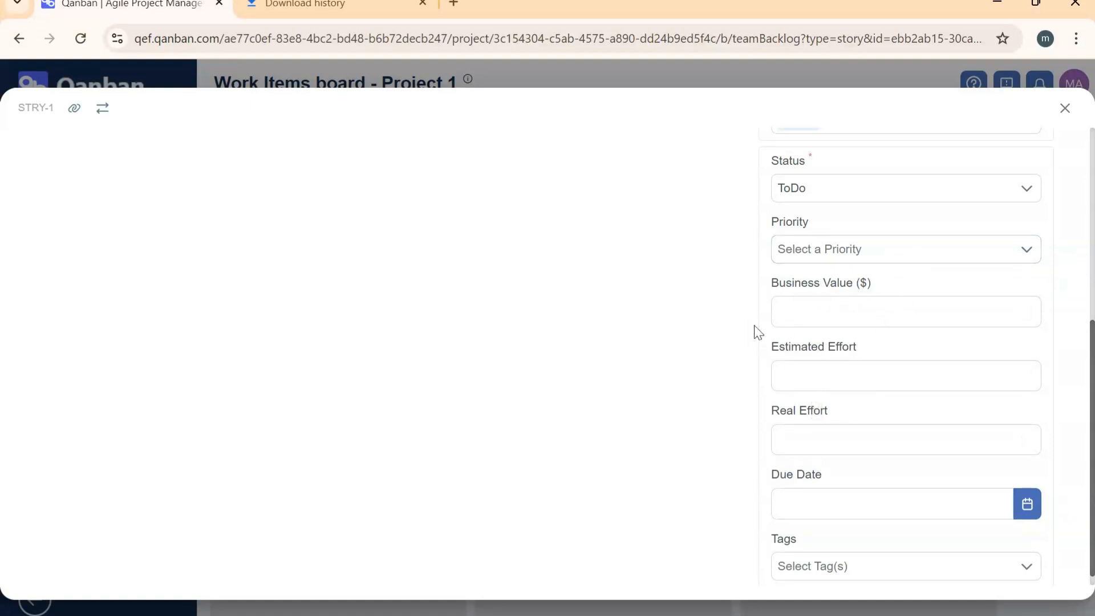
click(1065, 109)
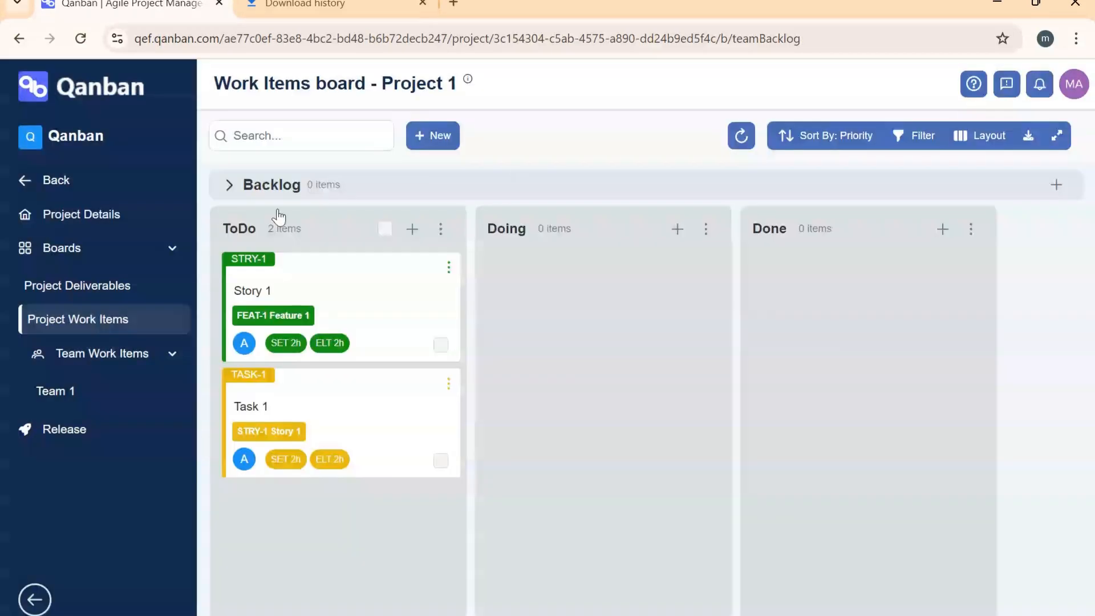
Return to the project list and look through the Management and Organisation sections again
click(151, 196)
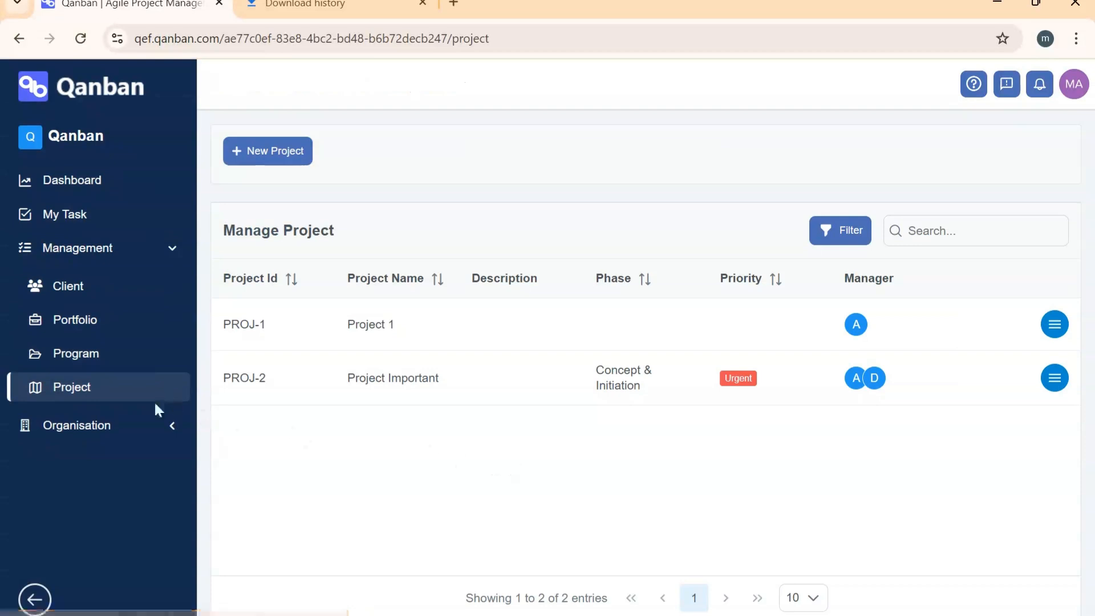
click(162, 248)
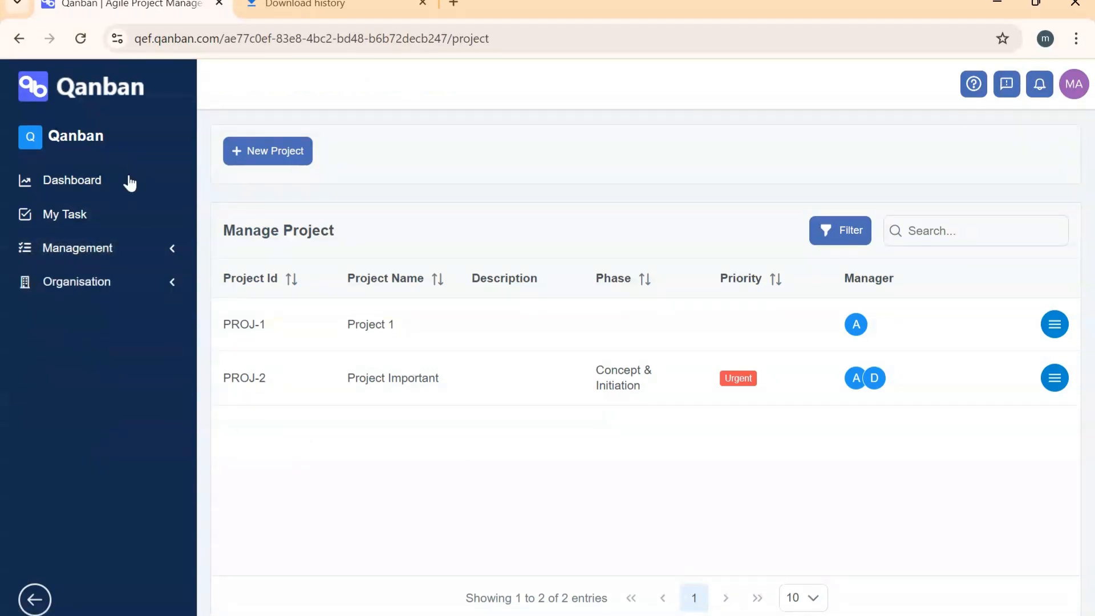
click(163, 251)
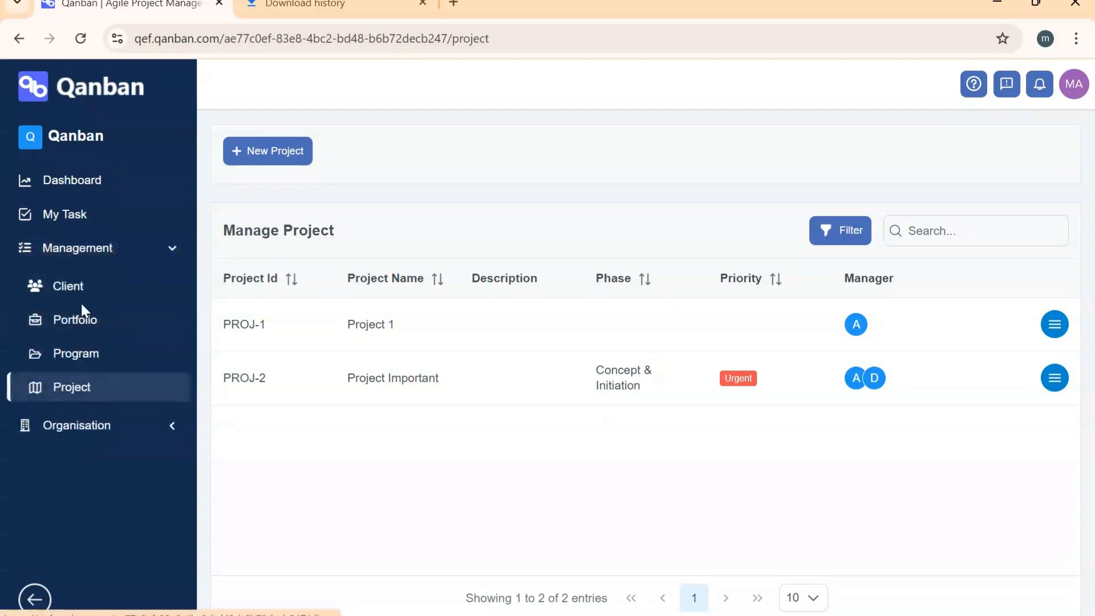
click(147, 425)
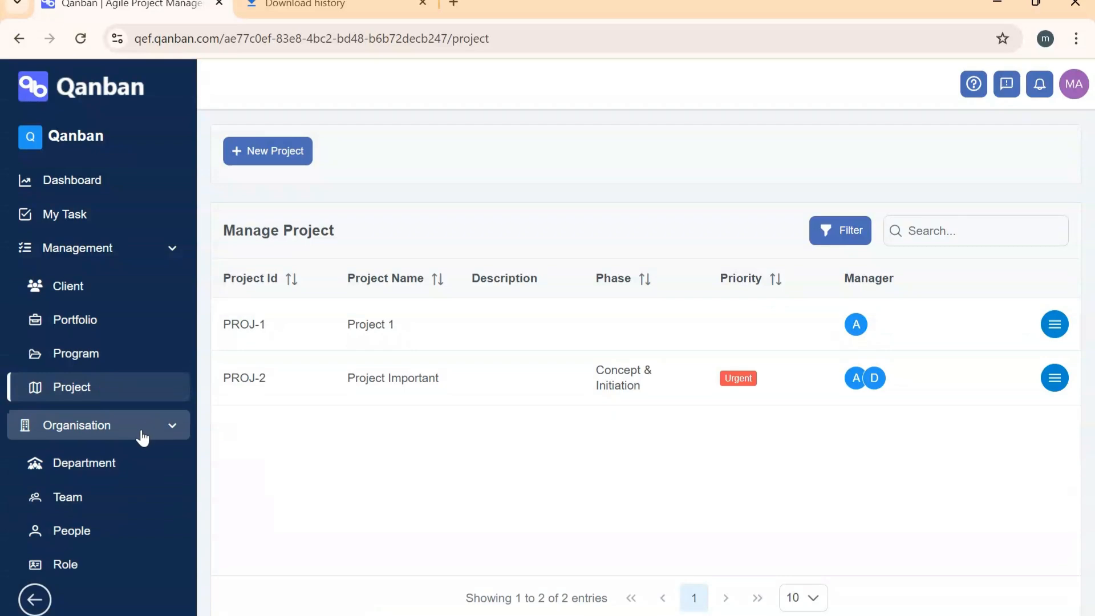
click(172, 427)
click(173, 253)
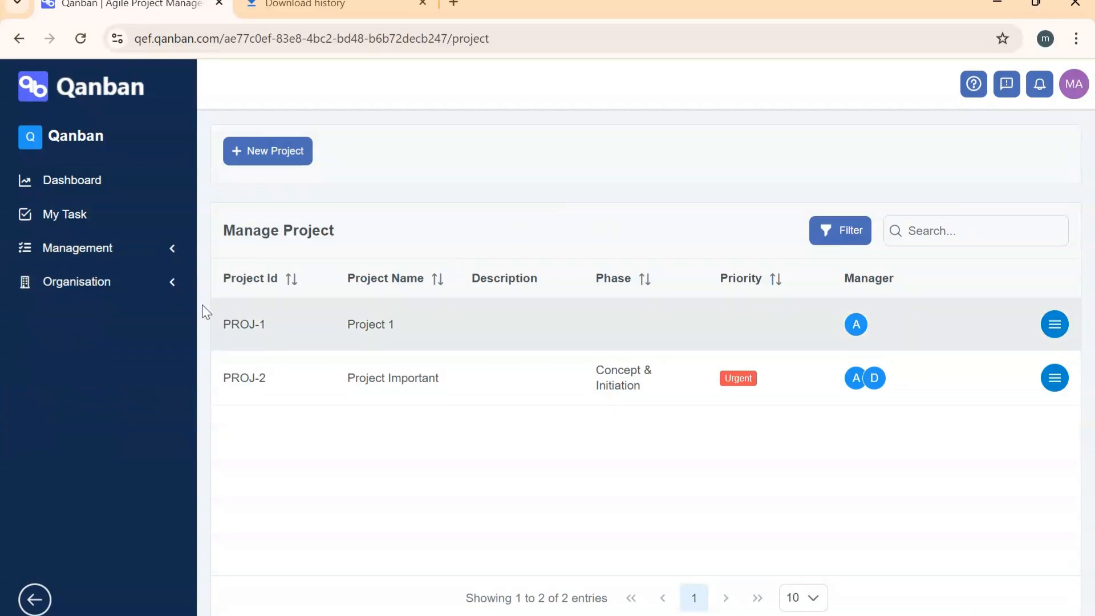
click(146, 260)
click(144, 257)
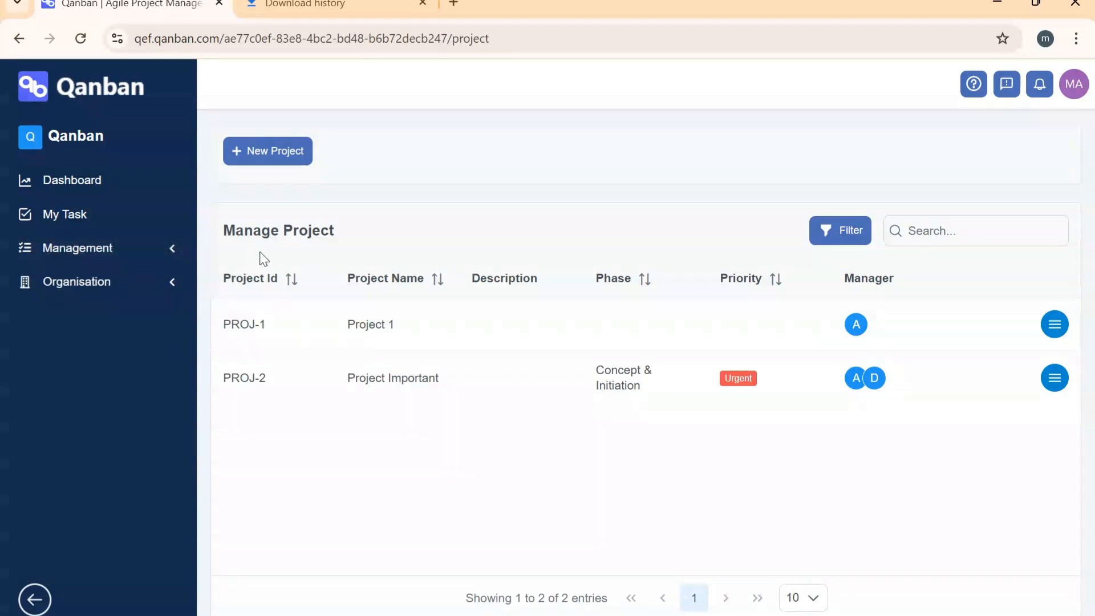
Hide Clients in the menu visibility options of the default Qanban workspace, save, and check the Management section
click(74, 140)
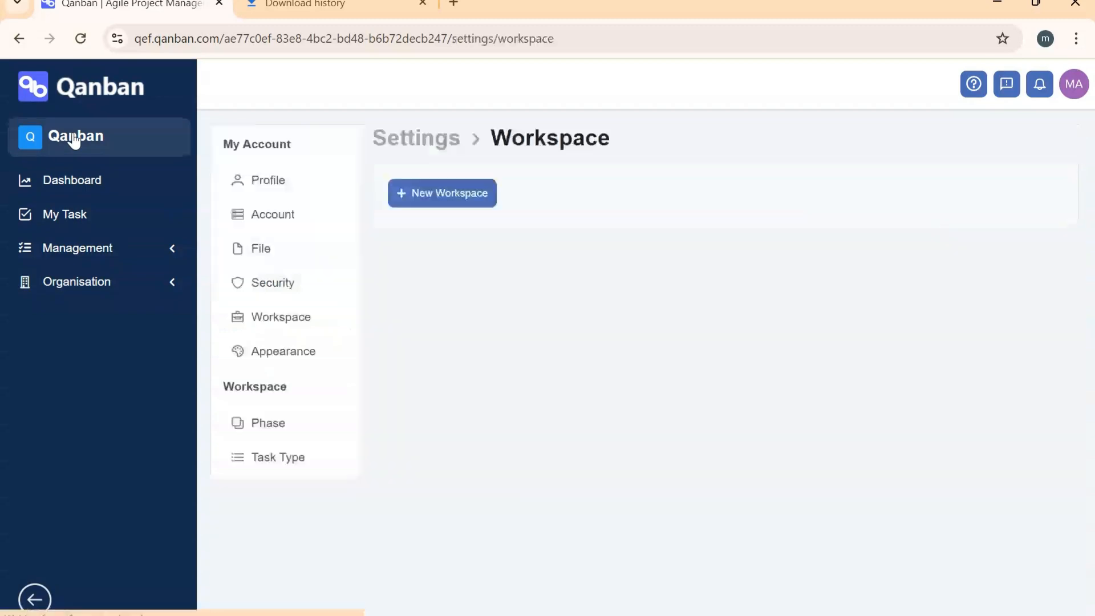
mouse_move(501, 380)
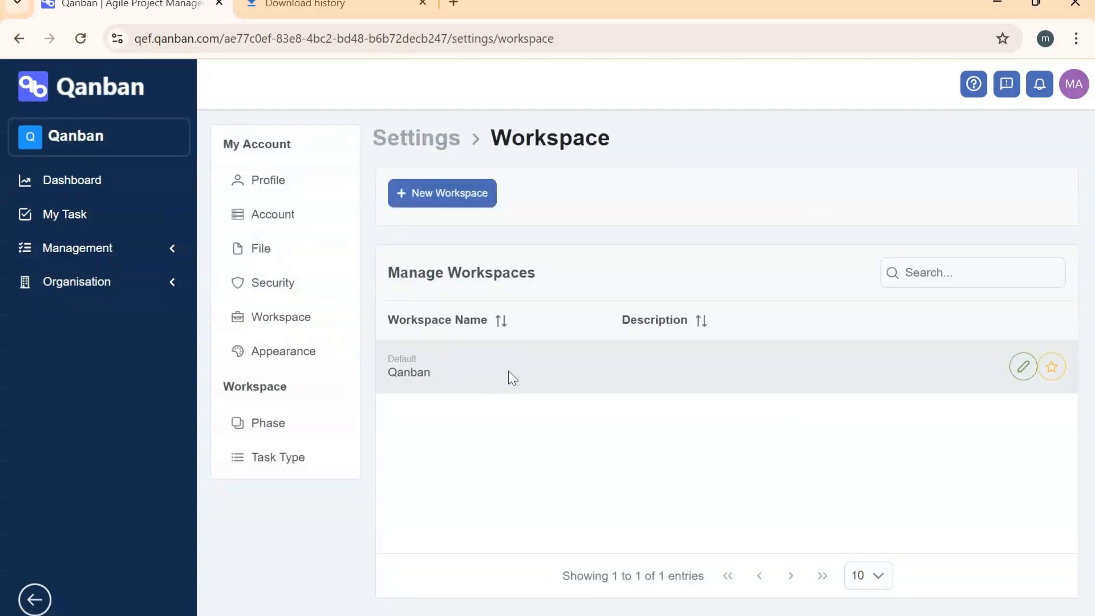
click(1021, 368)
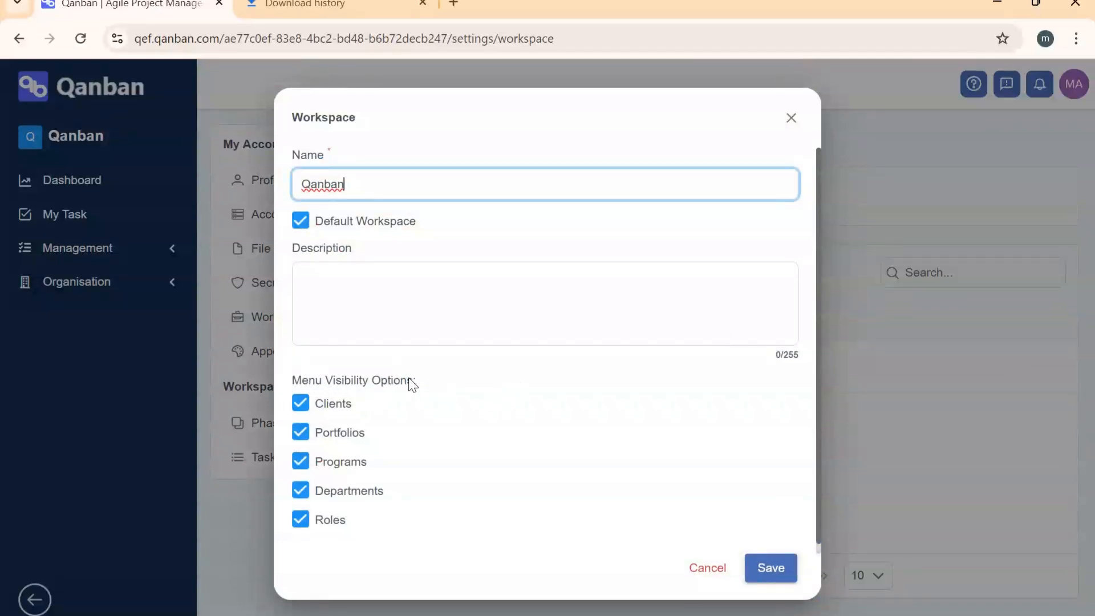
click(306, 409)
click(774, 565)
click(165, 250)
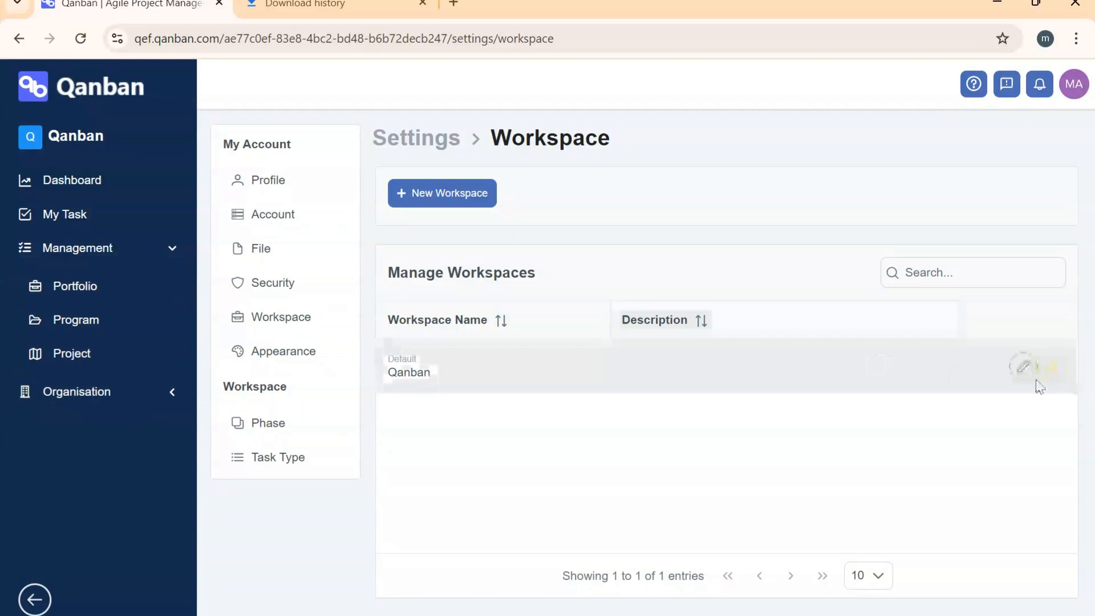
Hide Portfolios and Programs in the Qanban workspace's menu visibility options, save, and check the Management section
click(1020, 377)
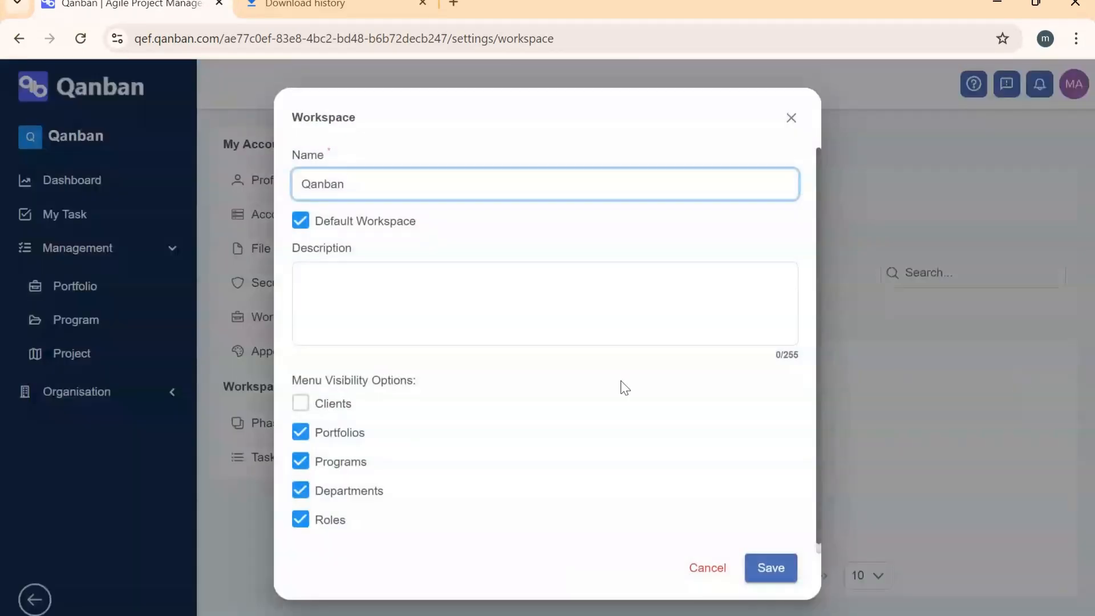
click(303, 434)
click(300, 461)
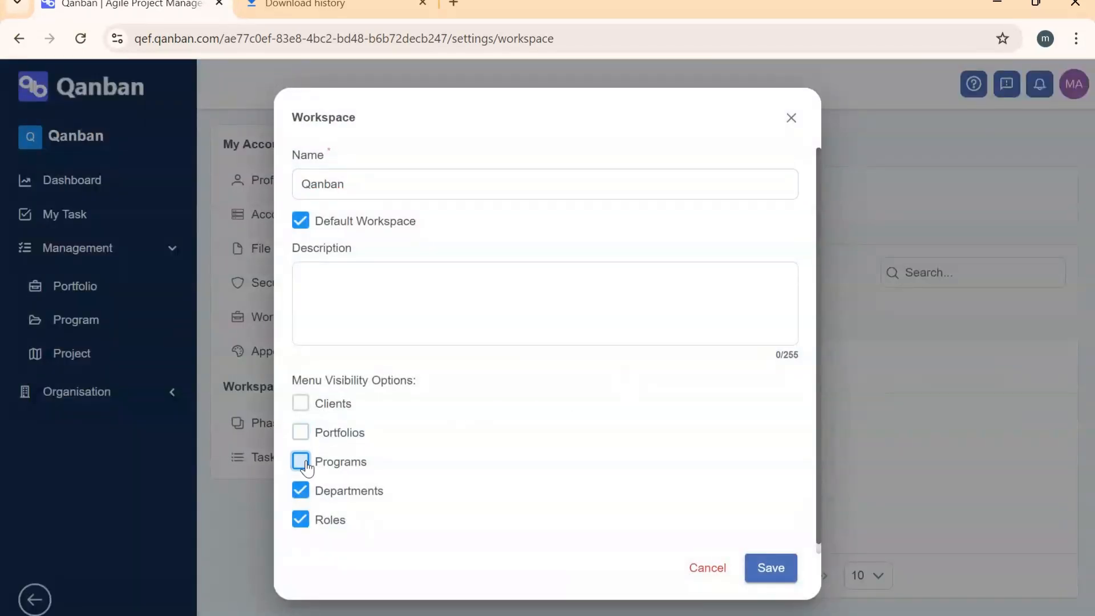
click(771, 568)
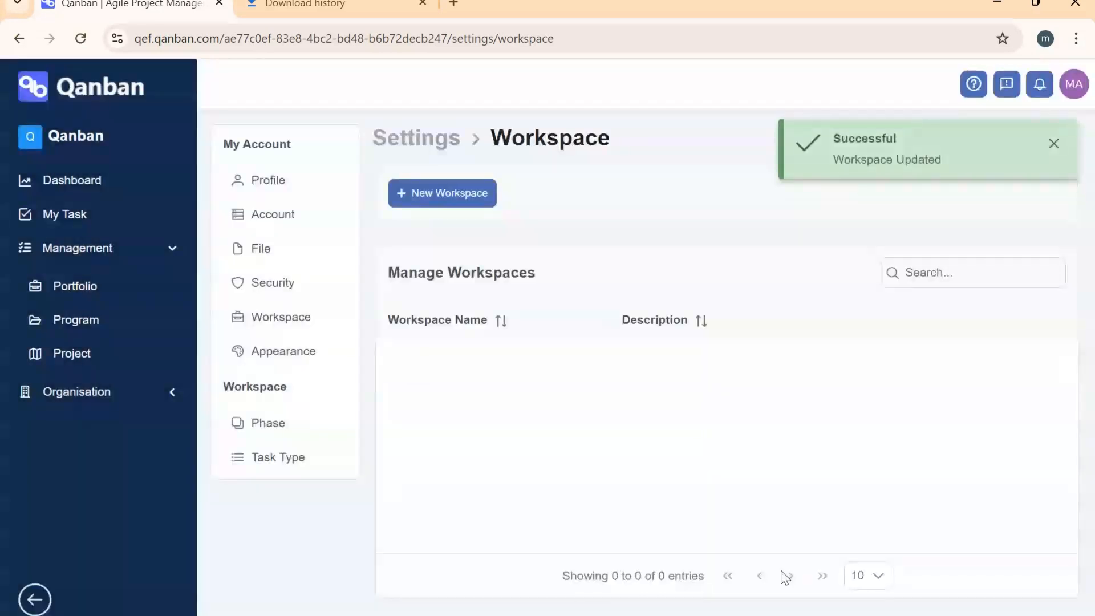
click(175, 251)
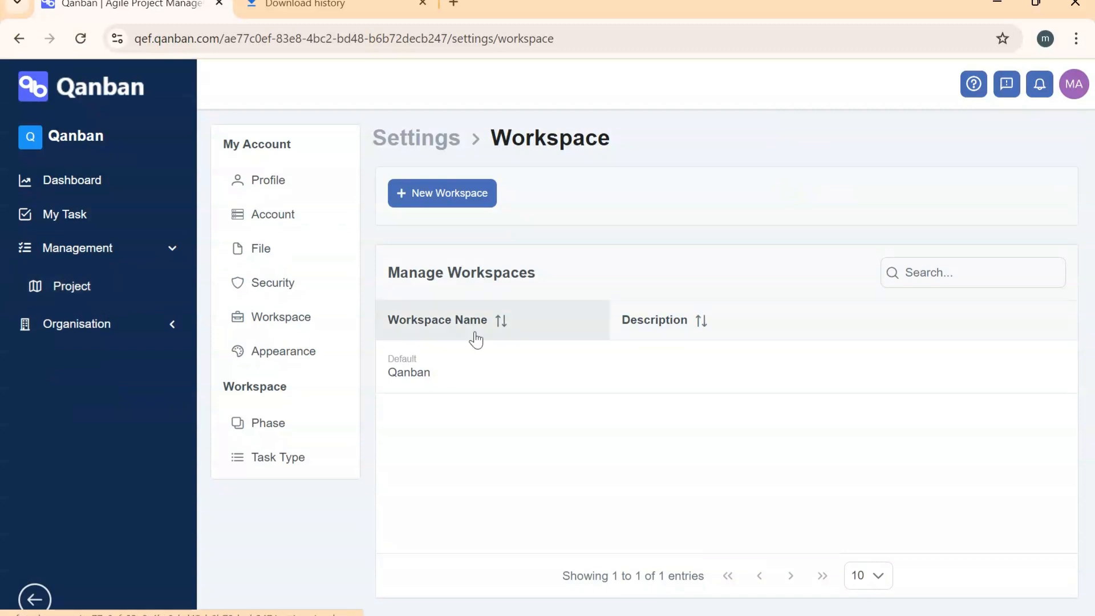
Check the Organisation section, and hide Departments and Roles in the Qanban workspace's menu visibility options
click(160, 332)
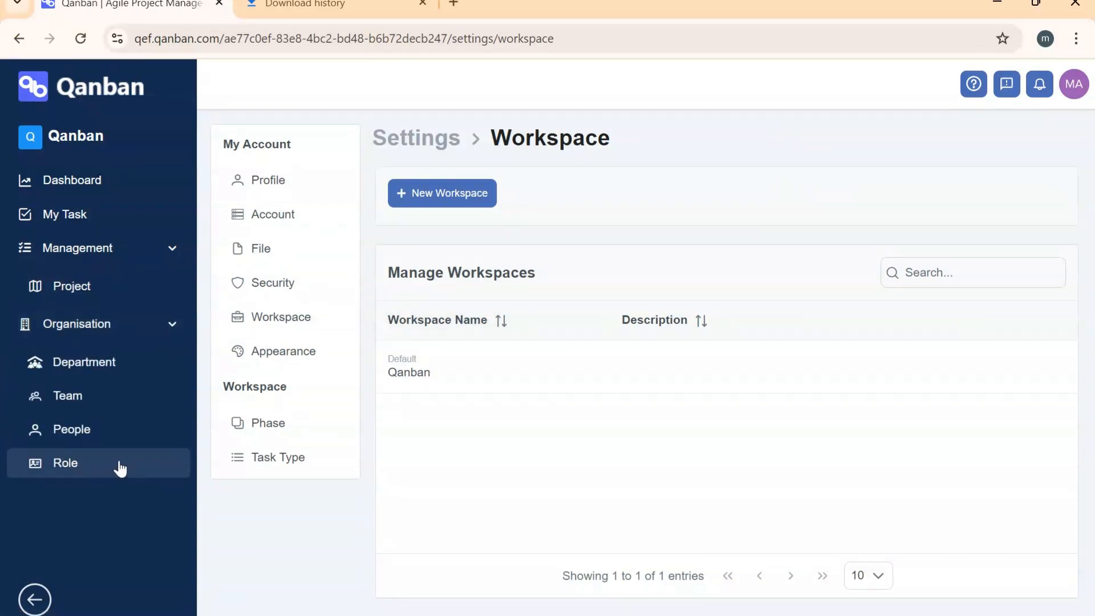
mouse_move(1066, 371)
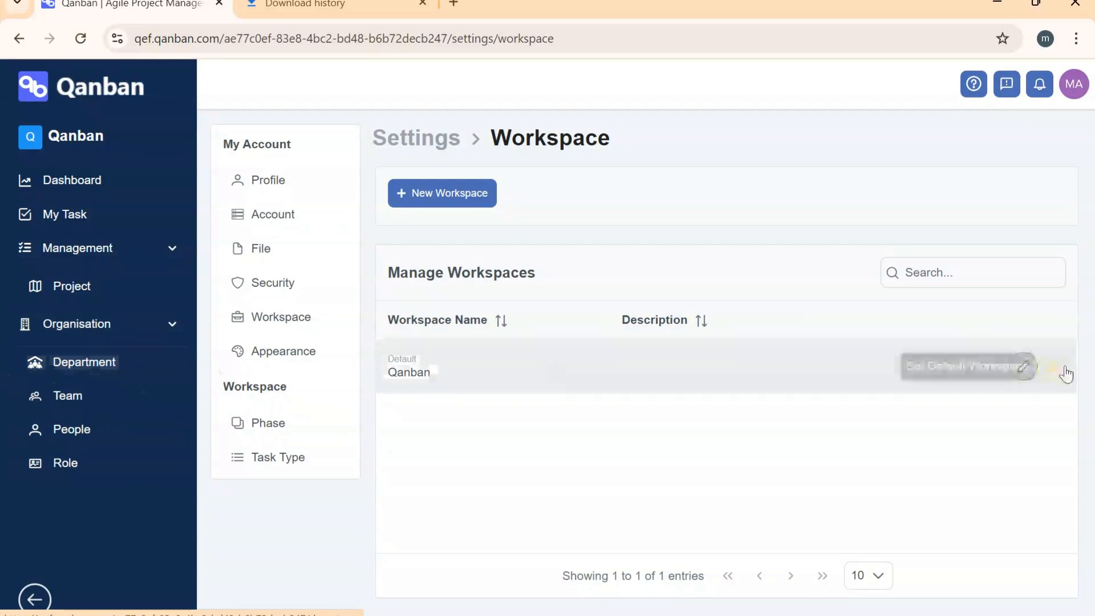
click(1022, 367)
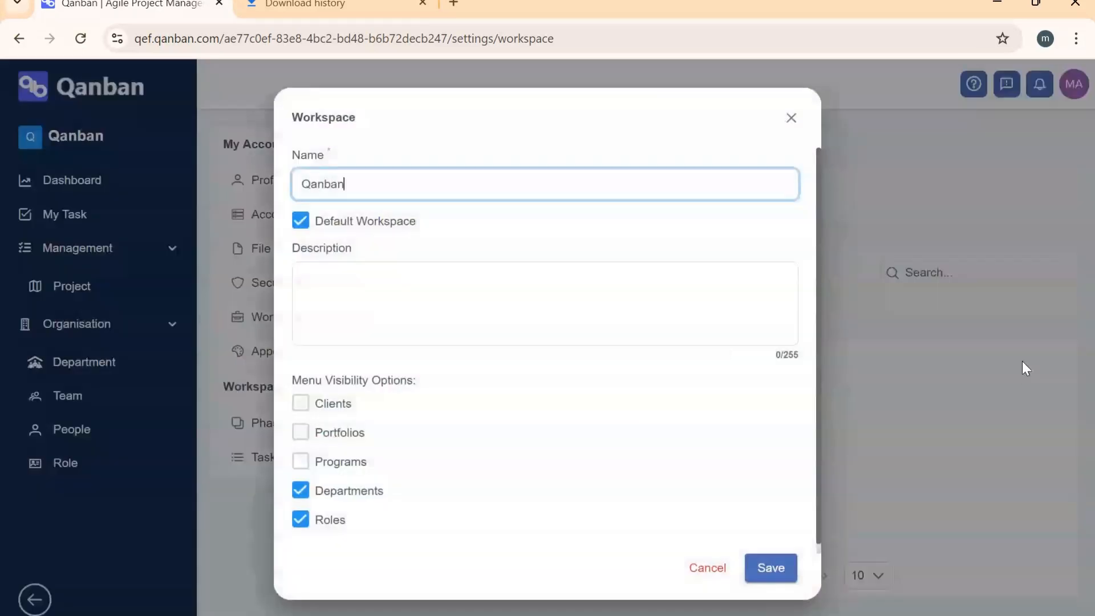
click(303, 492)
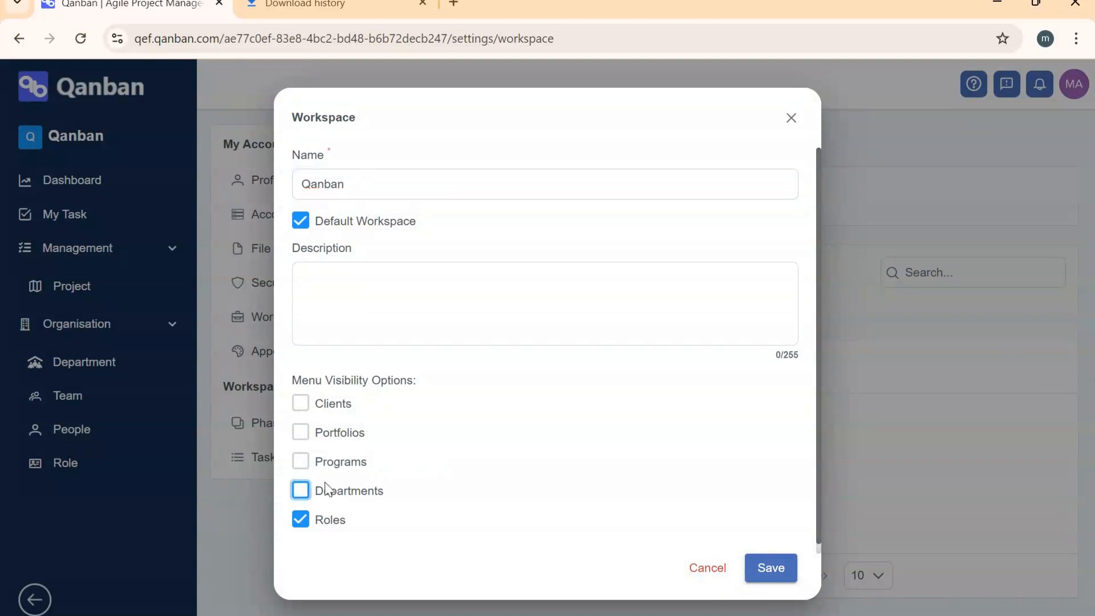
click(301, 521)
click(772, 568)
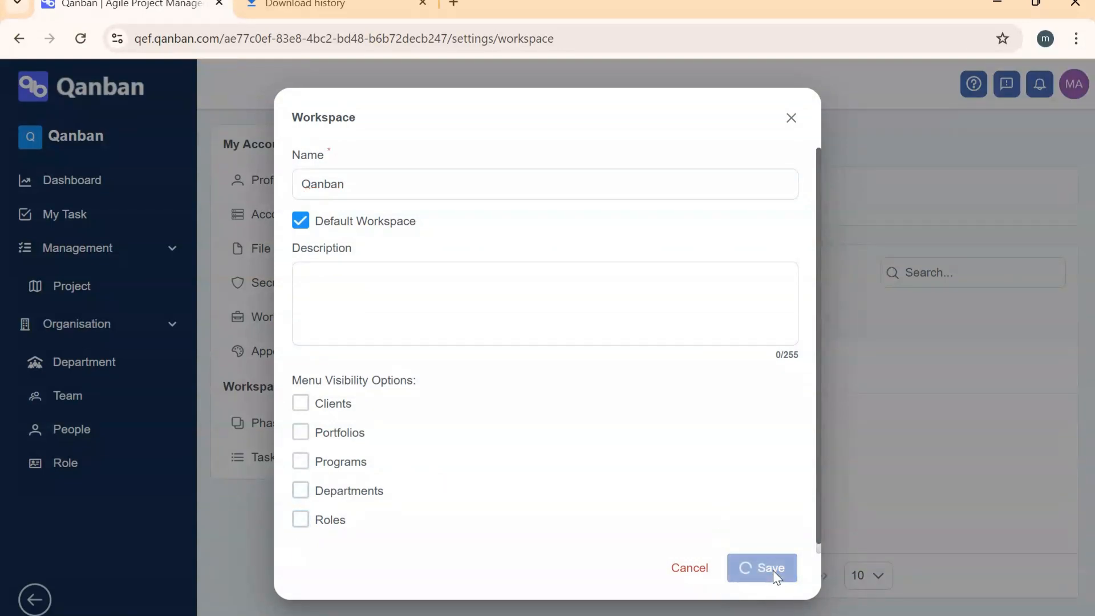
Check which entries the Organisation and Management sections offer under the saved visibility settings
click(170, 287)
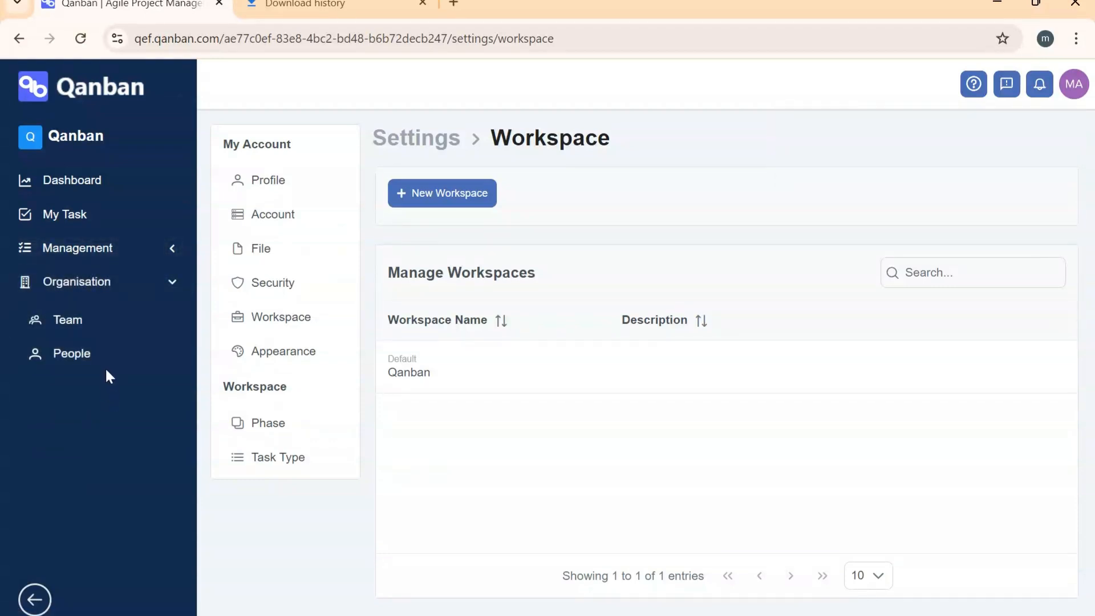
click(149, 293)
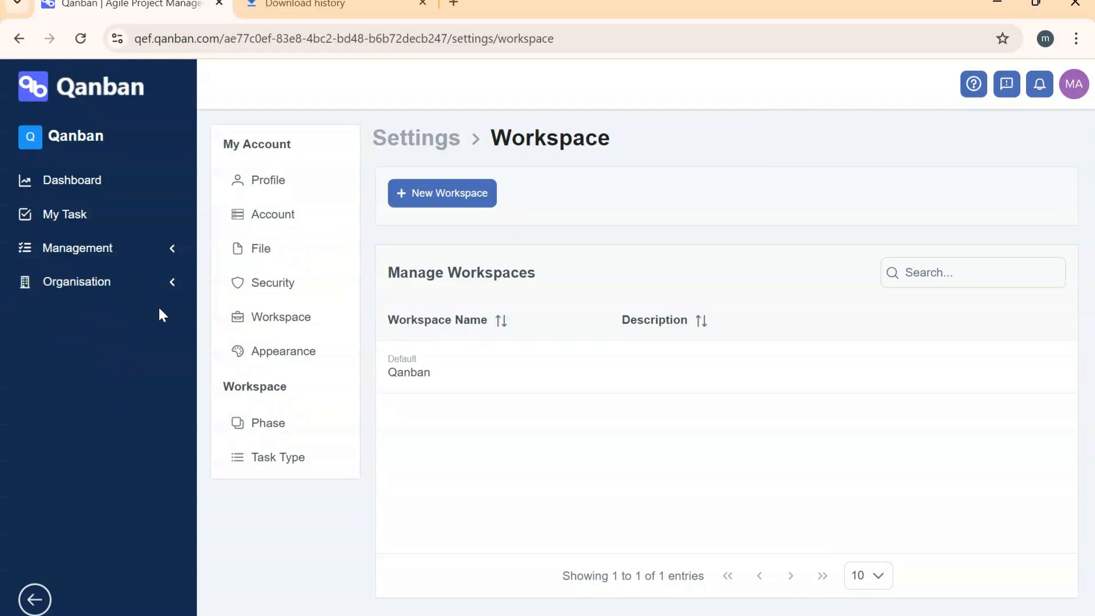
click(101, 257)
click(115, 336)
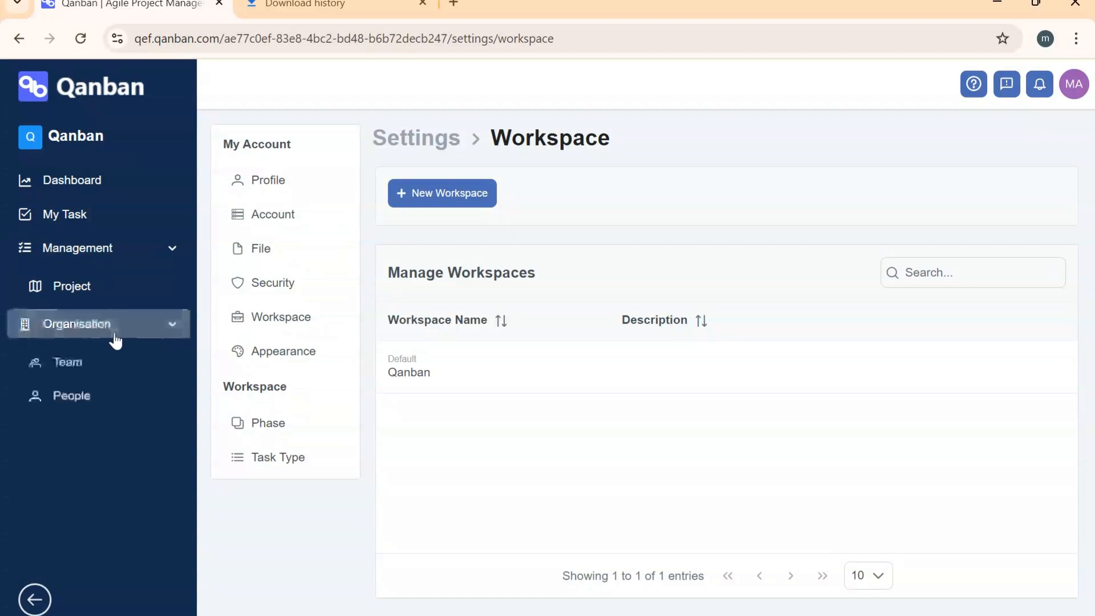
click(92, 342)
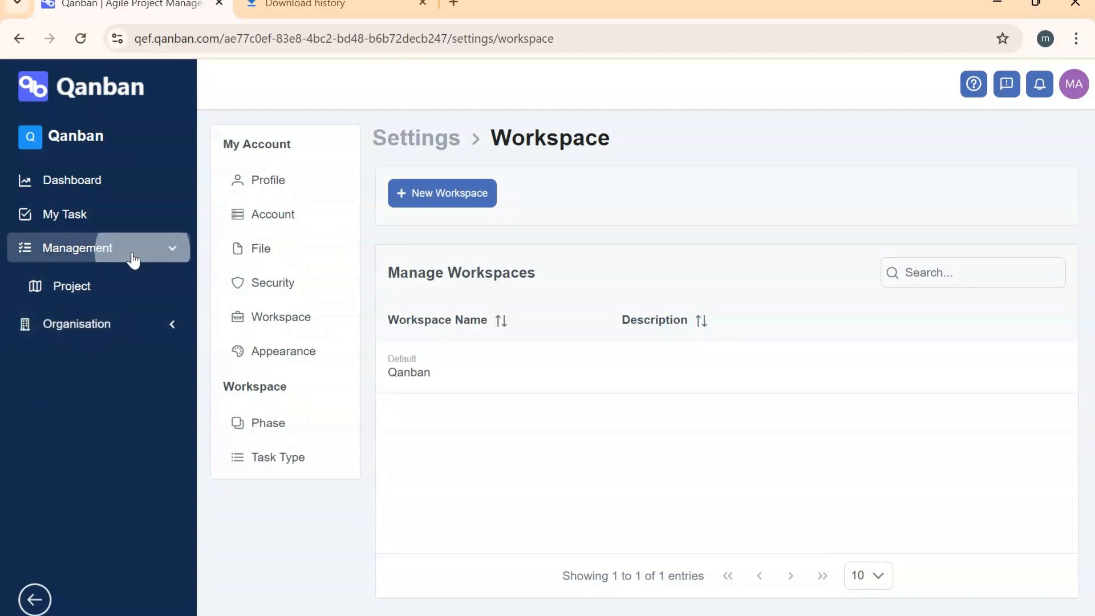
Review the Qanban workspace's menu visibility options against the Management section's entries, leaving the options as they are
click(129, 251)
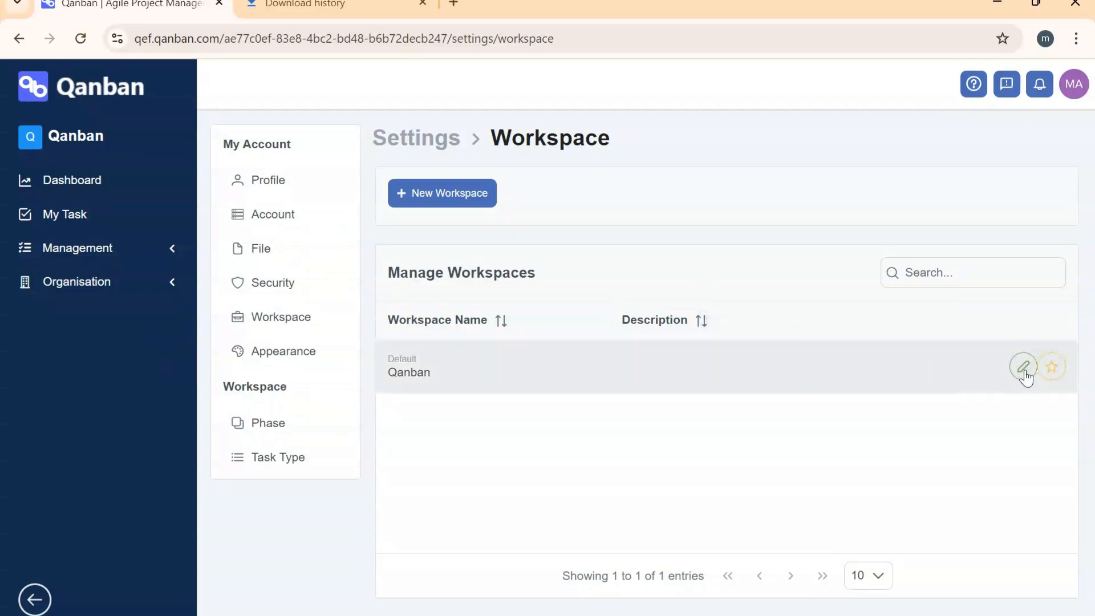
click(917, 377)
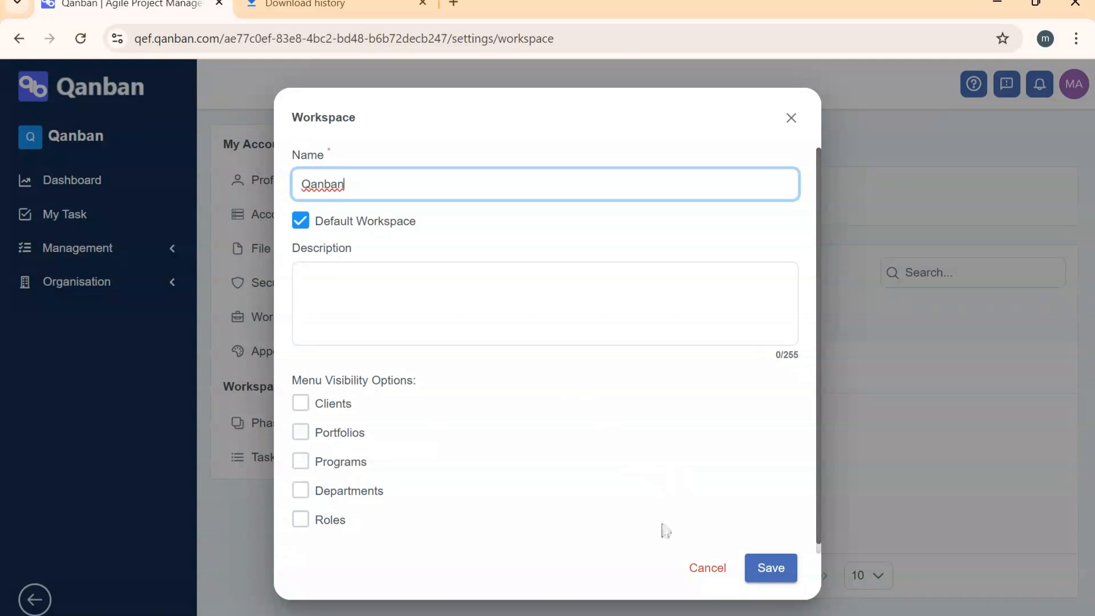
click(707, 569)
click(124, 251)
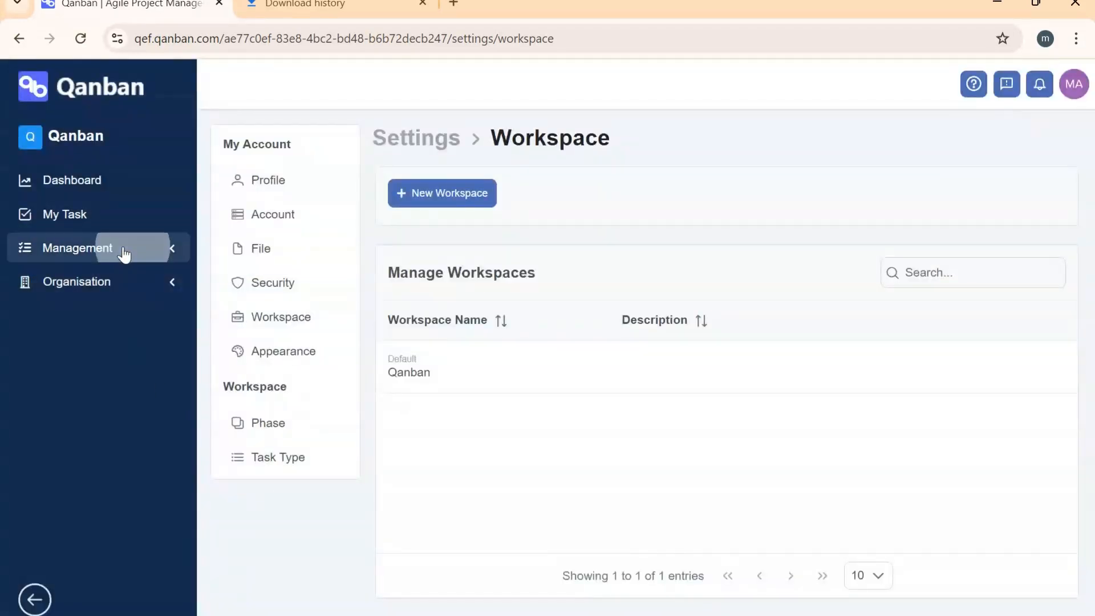
click(1023, 375)
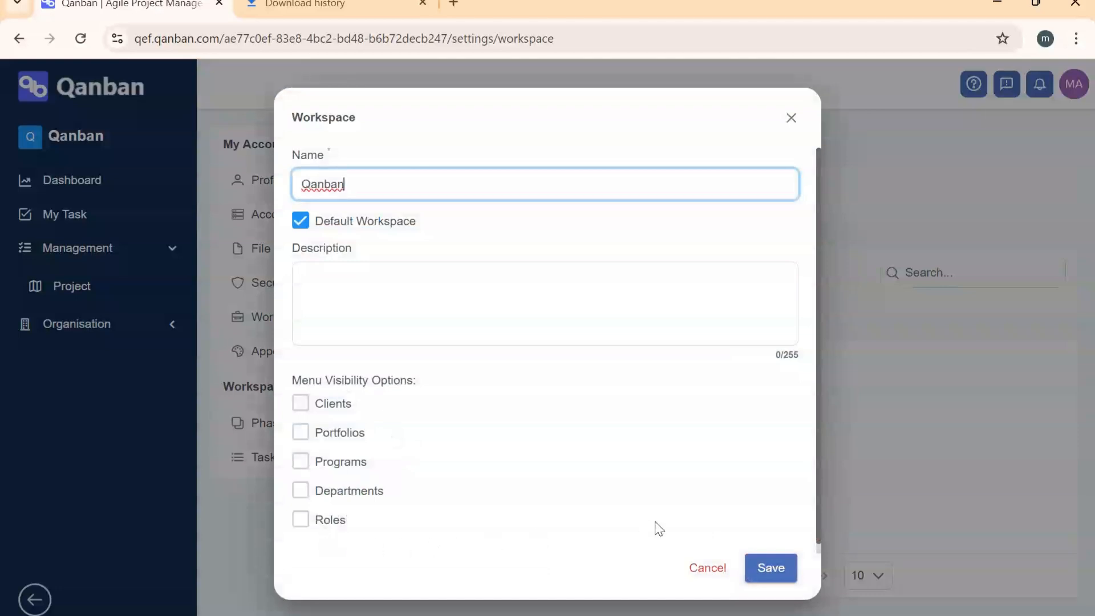
click(707, 568)
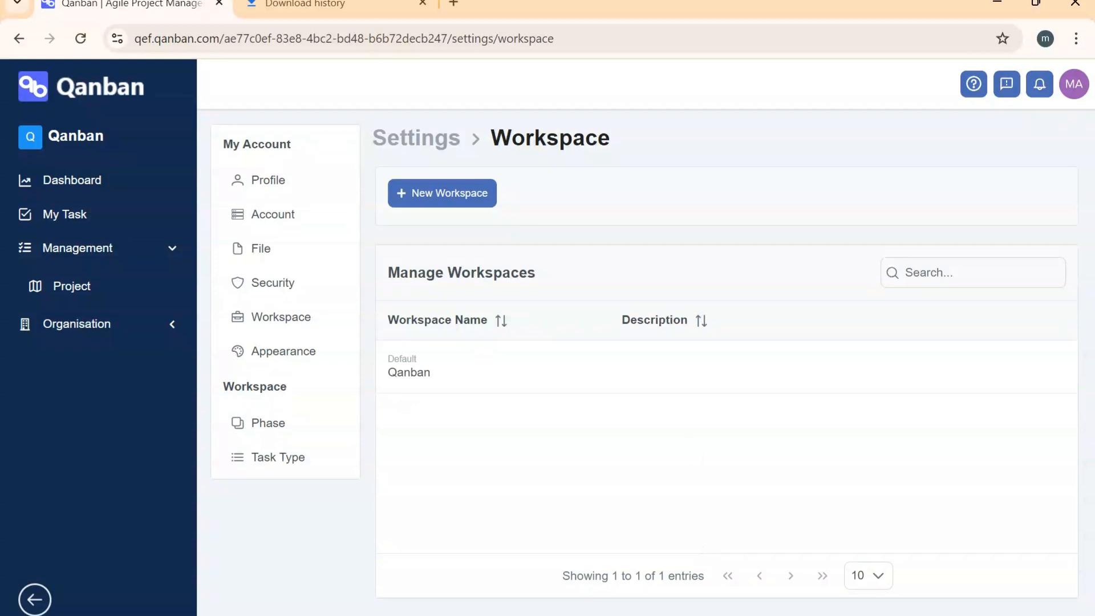
click(181, 251)
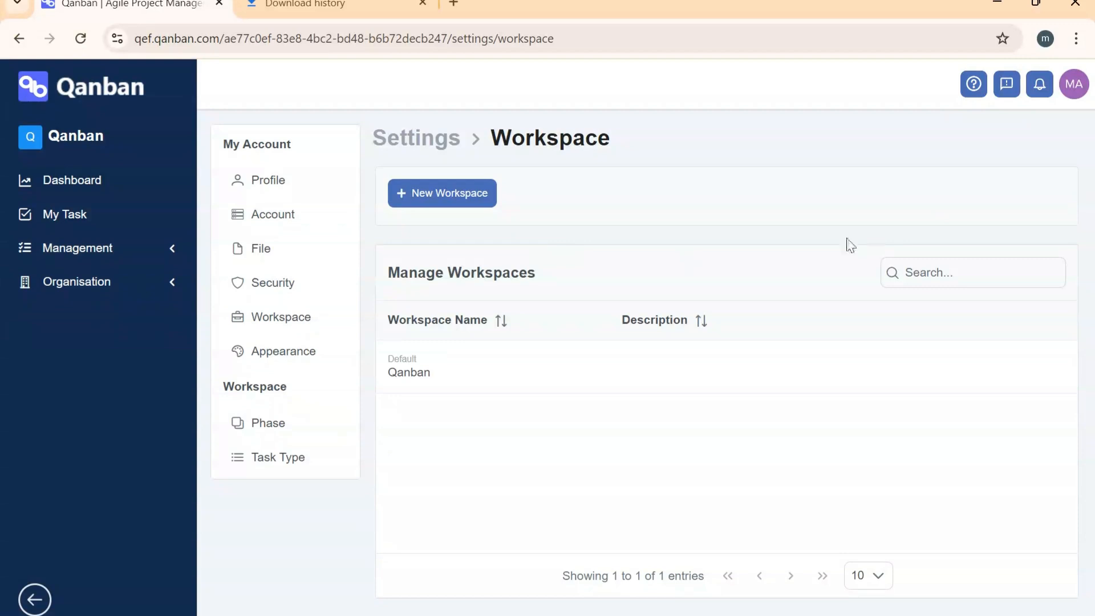
Open Project 1's project work items board and view the details of Story 1
click(109, 253)
click(106, 298)
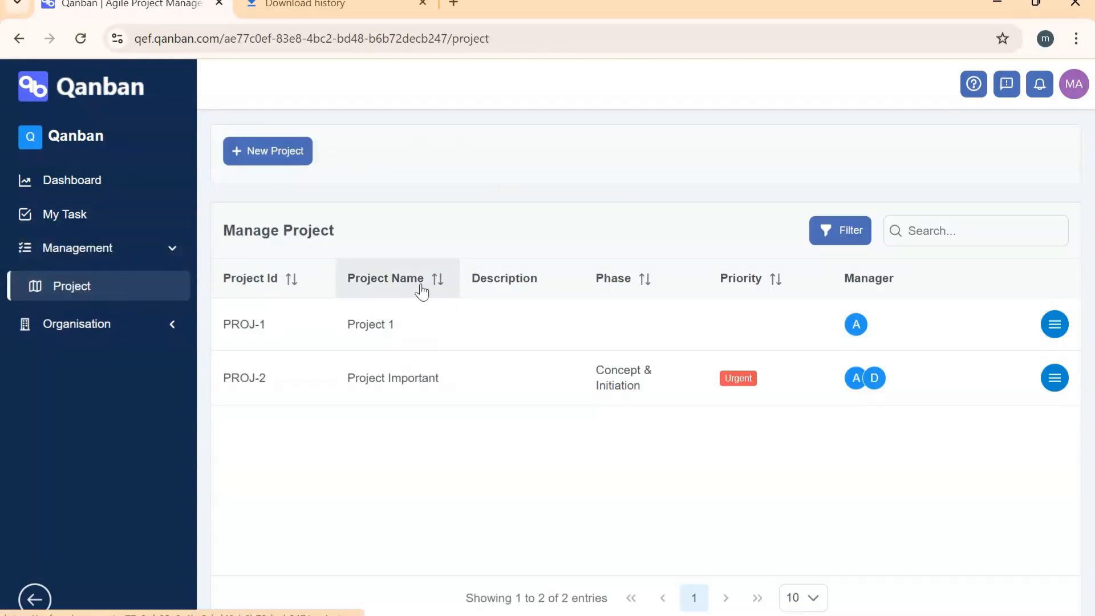
click(474, 319)
click(71, 322)
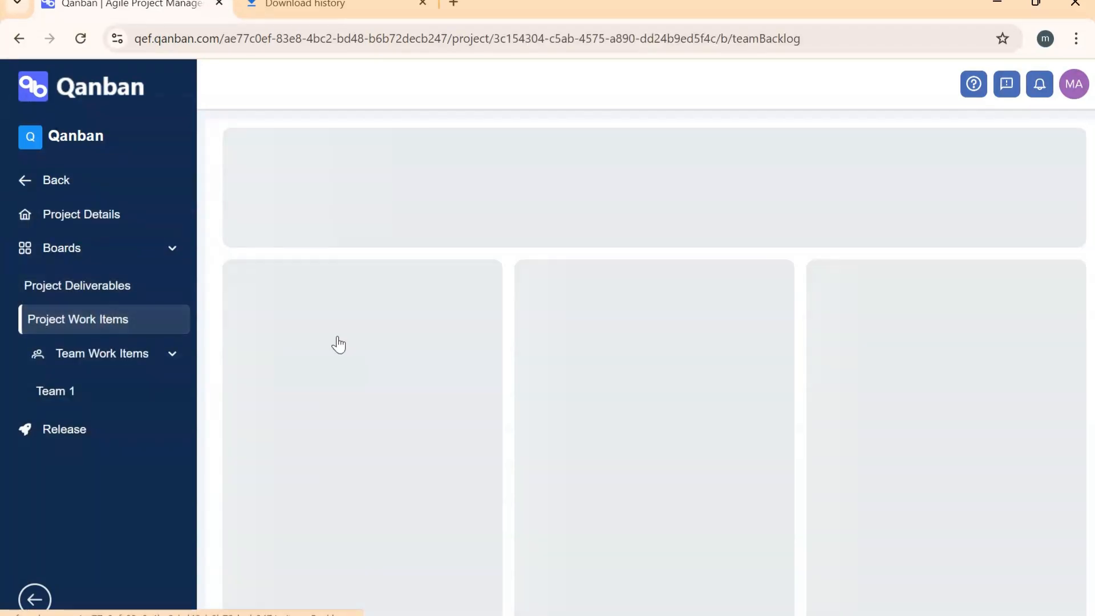
click(386, 319)
scroll(856, 416, down, 6)
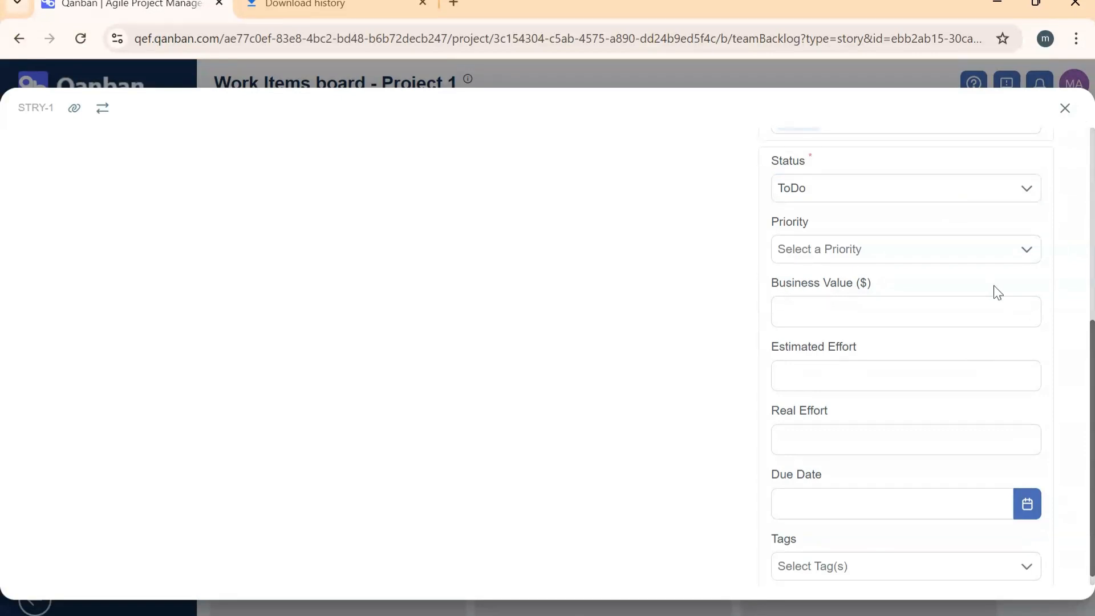
Examine Story 1's Business Value, Estimated Effort and Real Effort fields, close the story and return to the project list
click(941, 308)
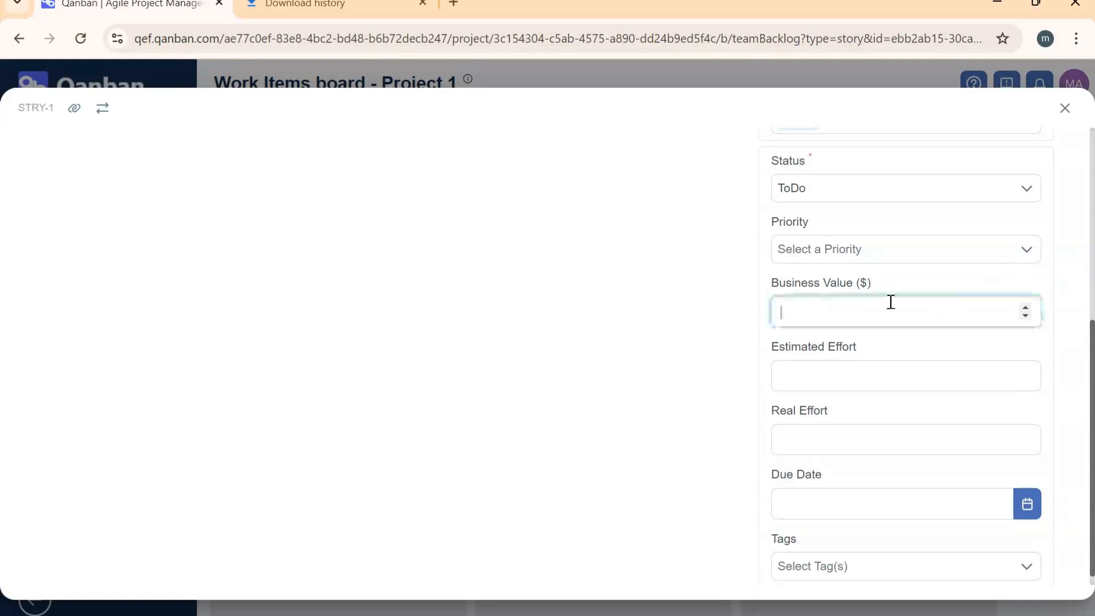
click(872, 374)
click(834, 440)
click(836, 379)
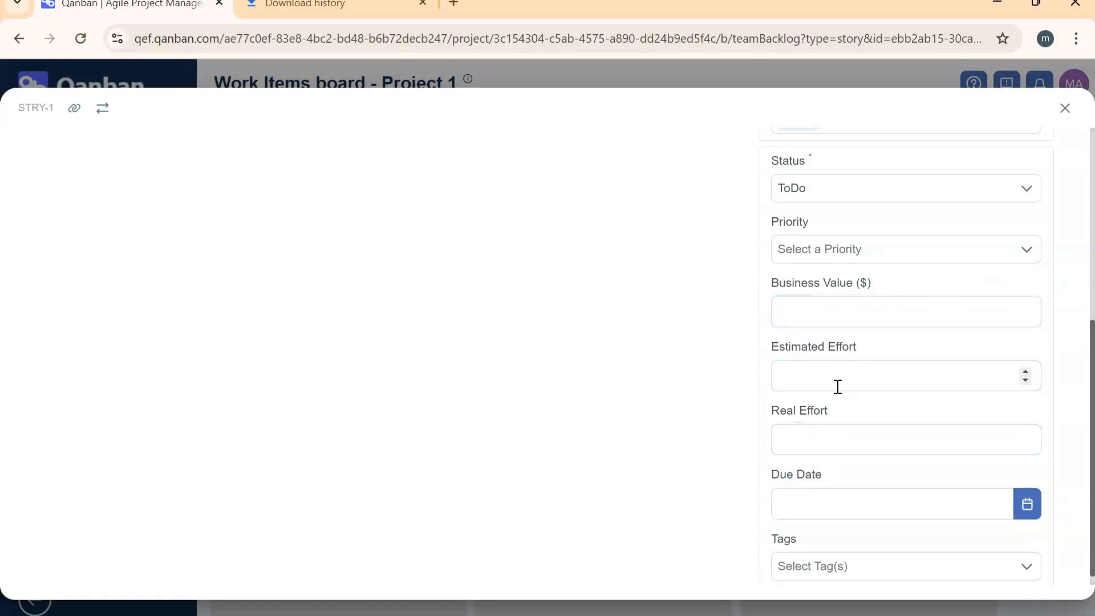
click(834, 311)
click(838, 376)
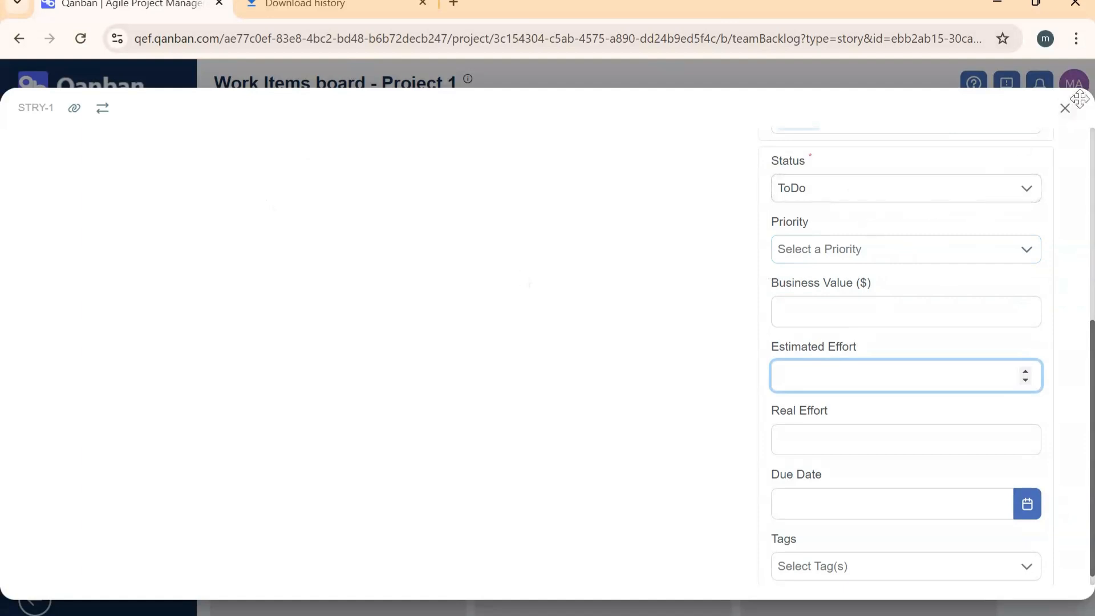
click(1065, 108)
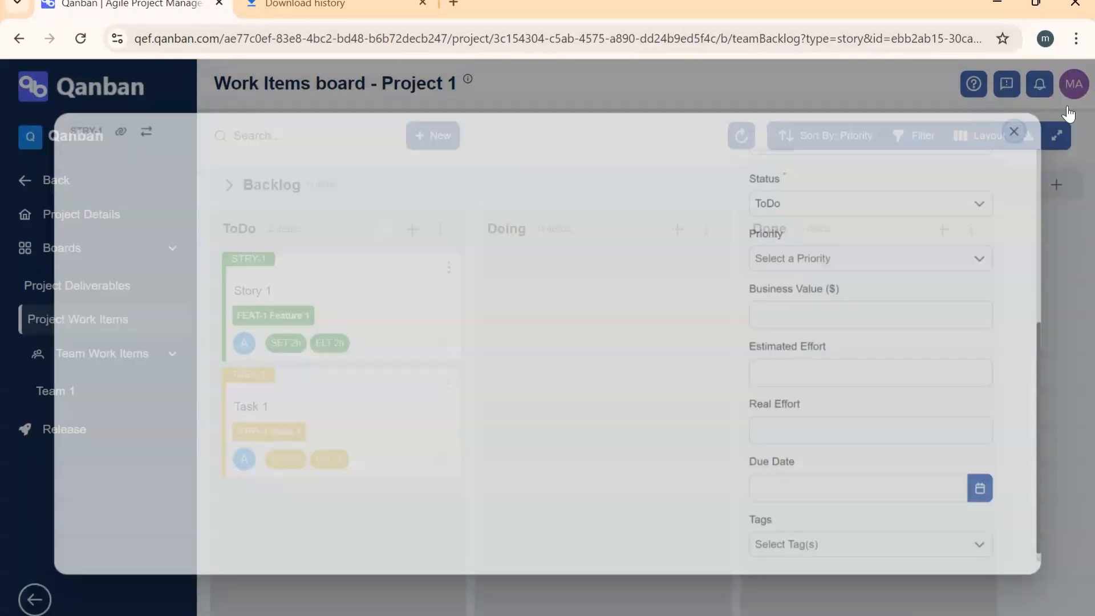
click(114, 184)
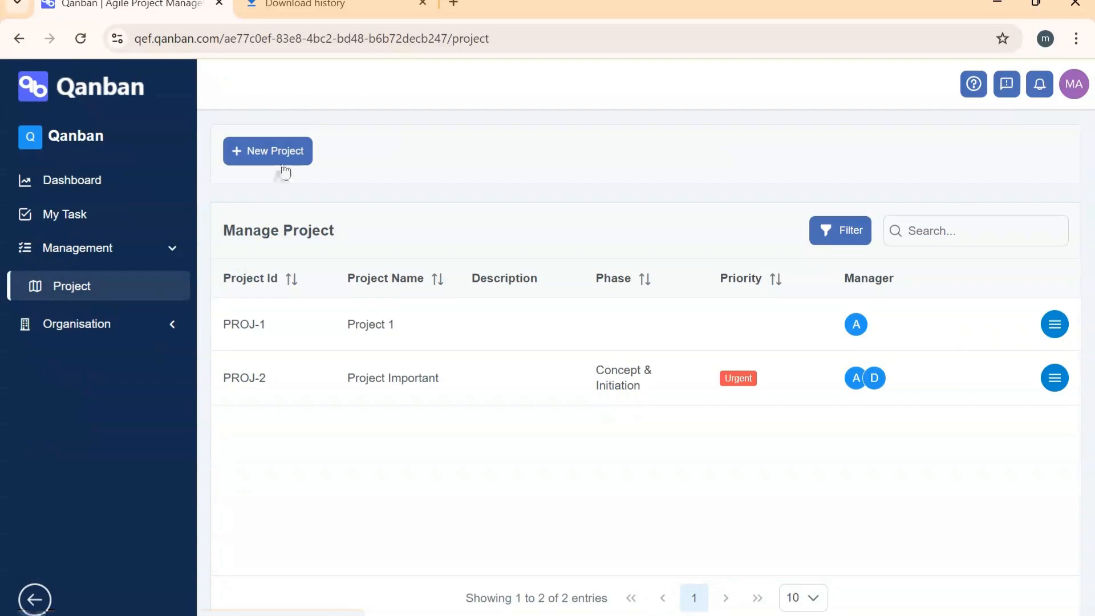
Begin a new project under None and name it "Project 2.0"
click(282, 150)
click(493, 339)
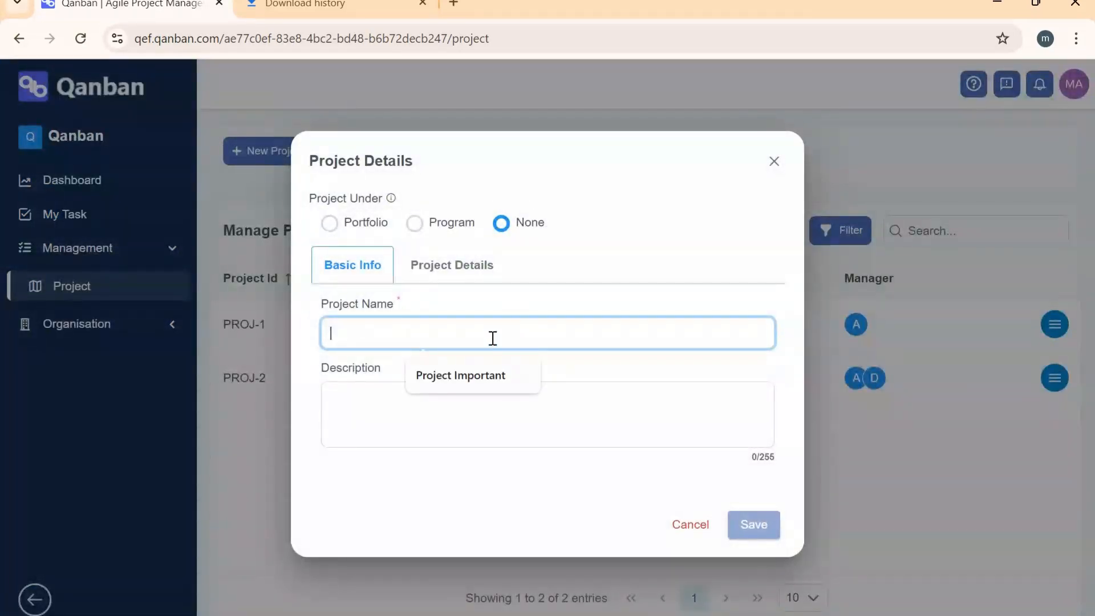
text(Project 2.0)
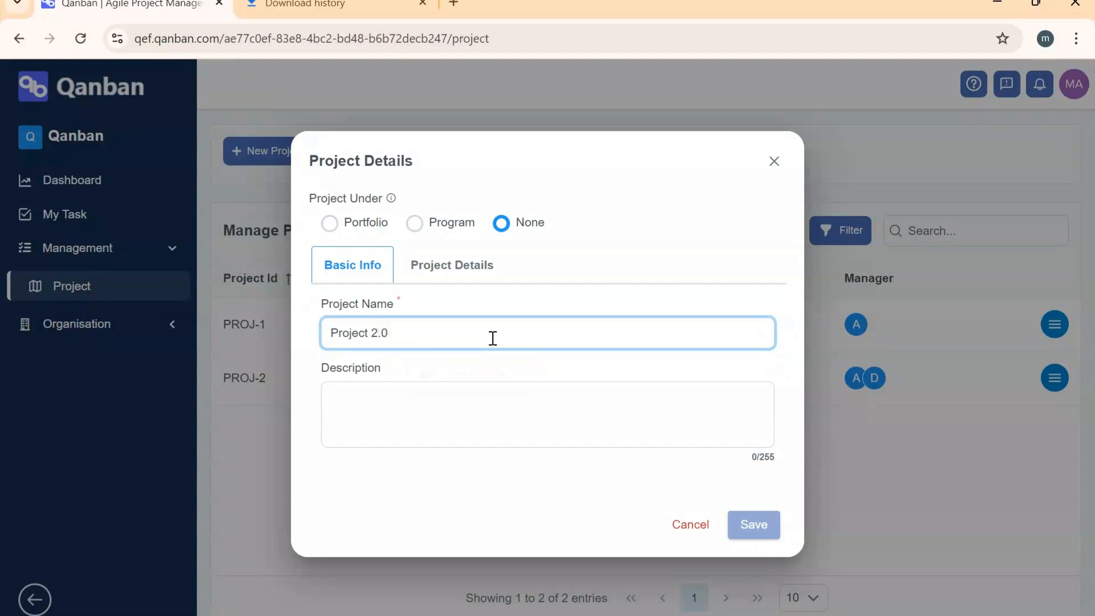
Set the new project's methodology to Kanban, priority to Urgent and phase to Definition & Planning, without a client organisation
click(451, 267)
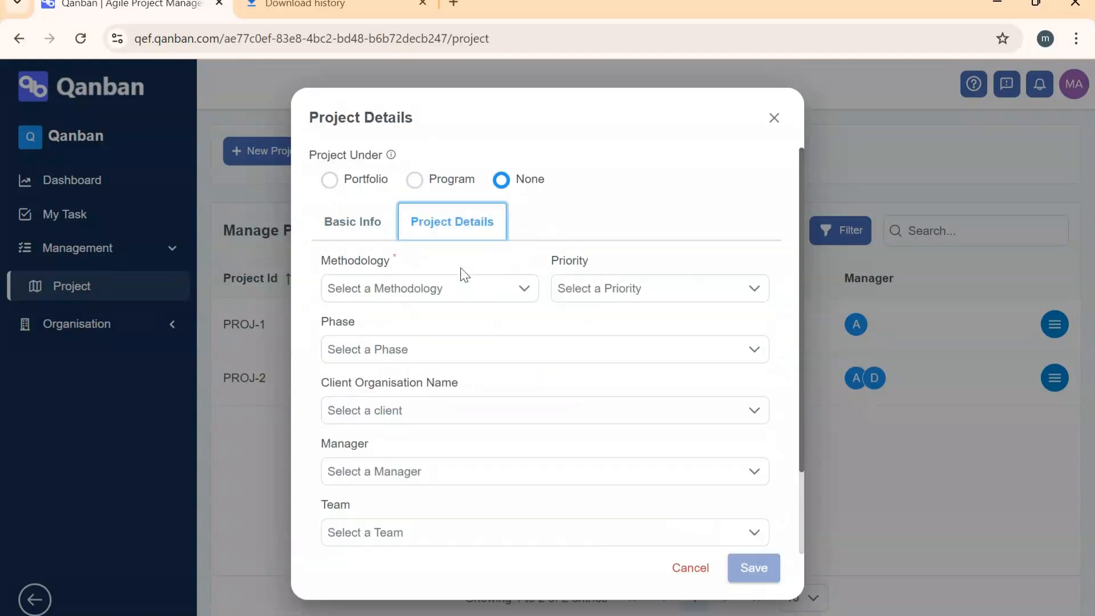
click(445, 292)
click(431, 321)
click(596, 289)
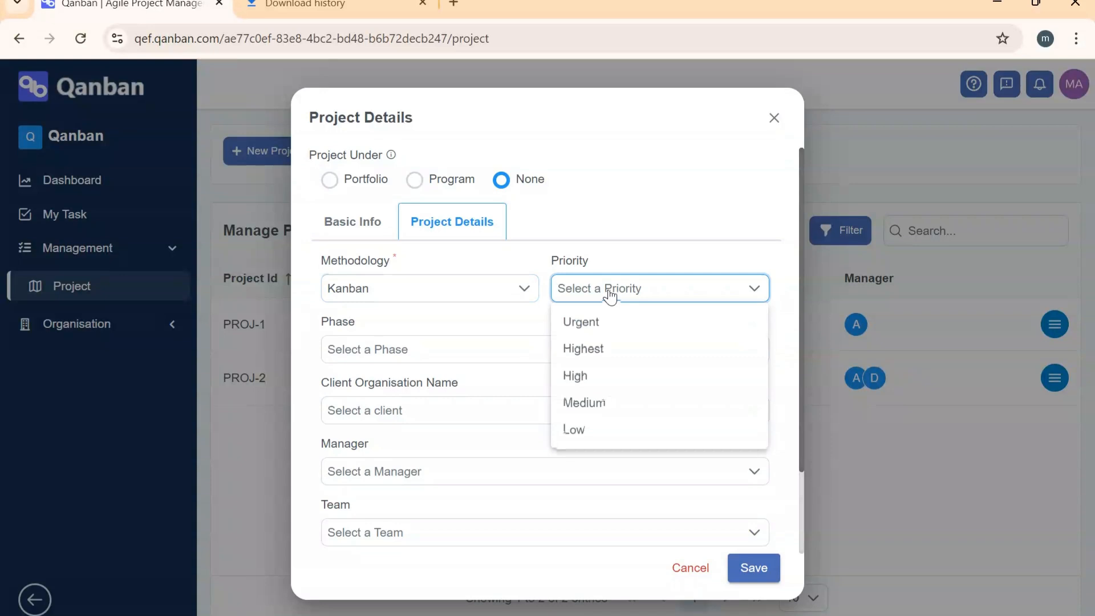
click(577, 323)
click(419, 349)
click(399, 413)
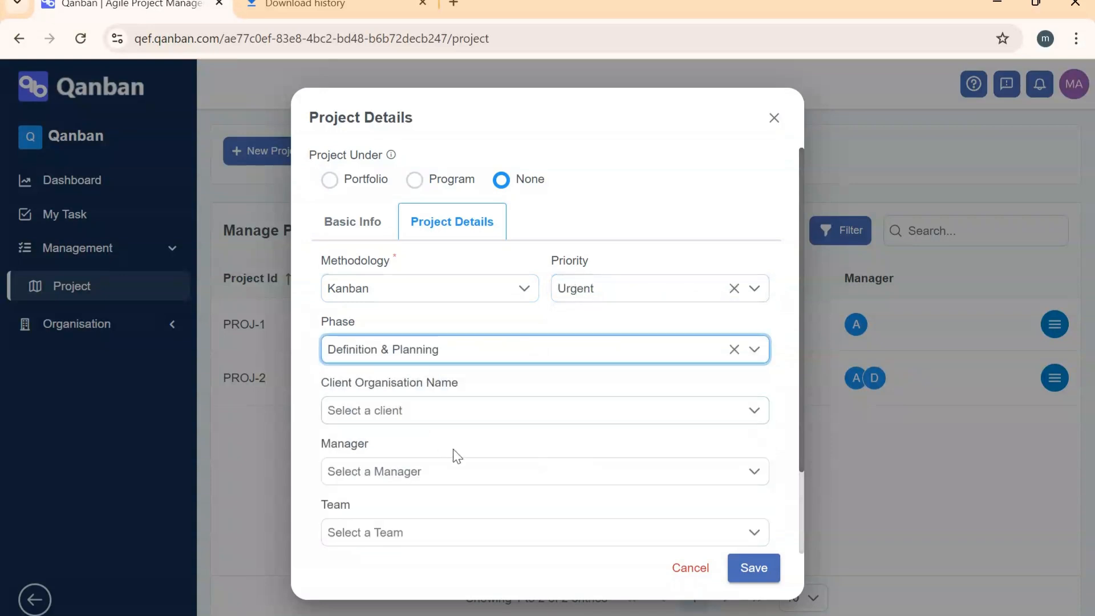
click(673, 414)
click(599, 385)
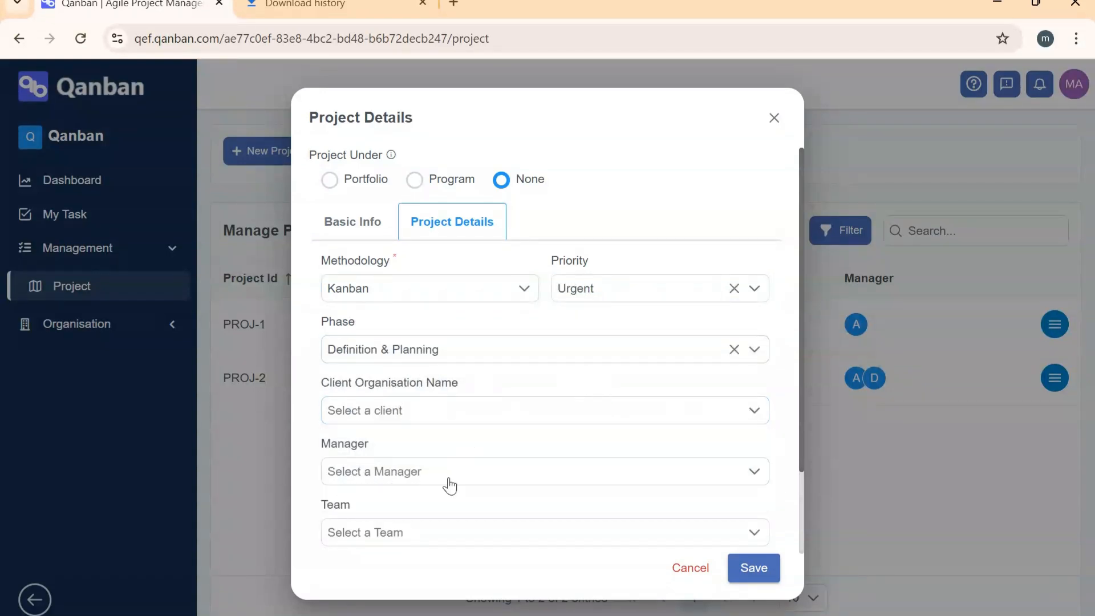
Assign the first listed manager and Team Alpha to the new project
click(453, 469)
click(342, 552)
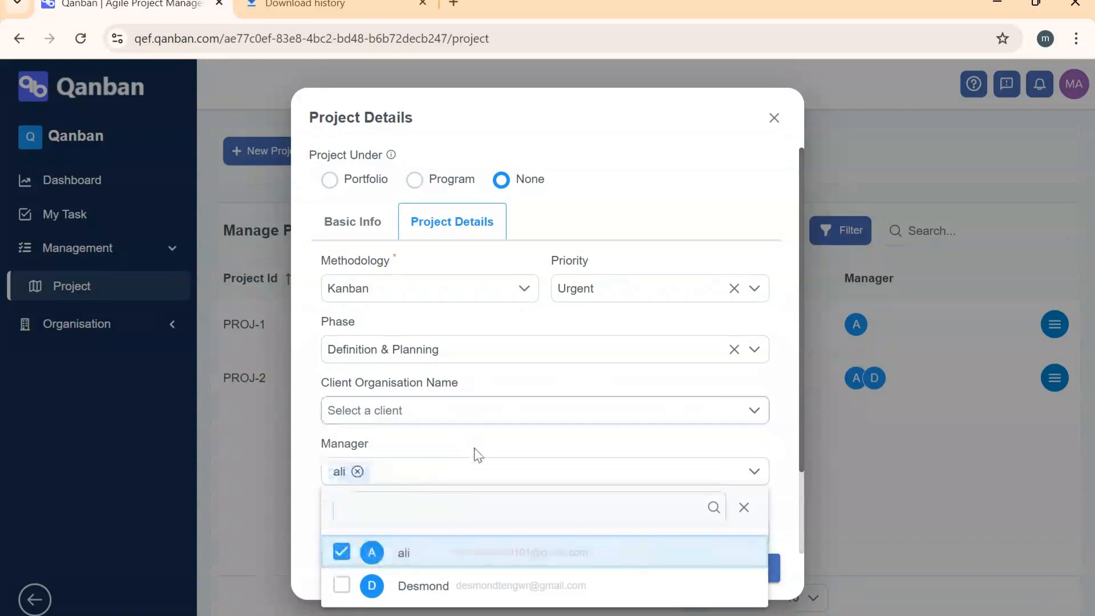
scroll(477, 451, down, 2)
click(455, 445)
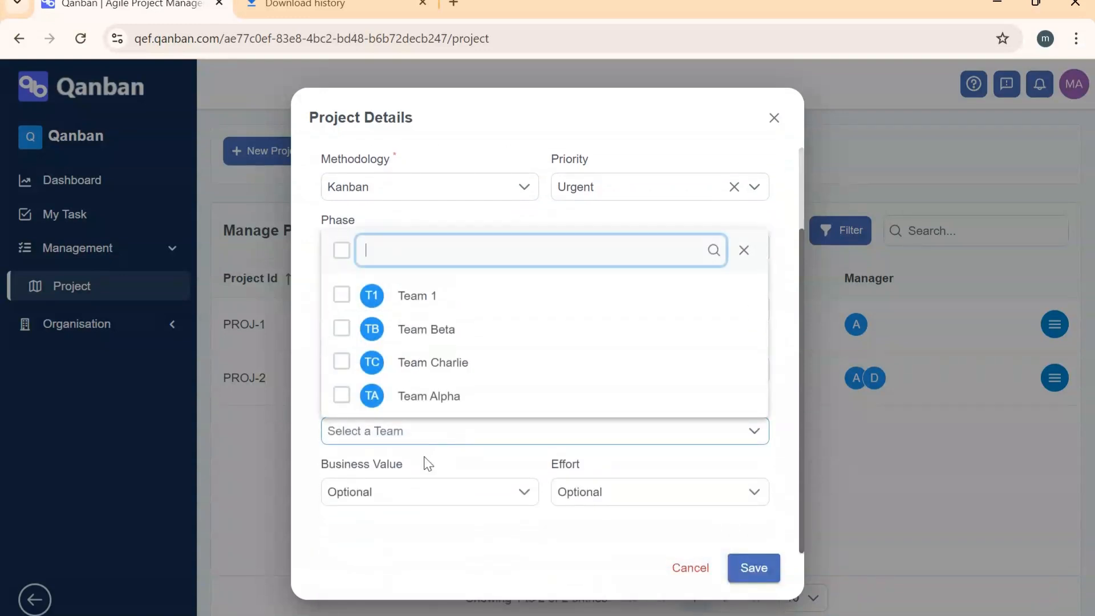
click(447, 396)
click(485, 464)
scroll(457, 342, up, 3)
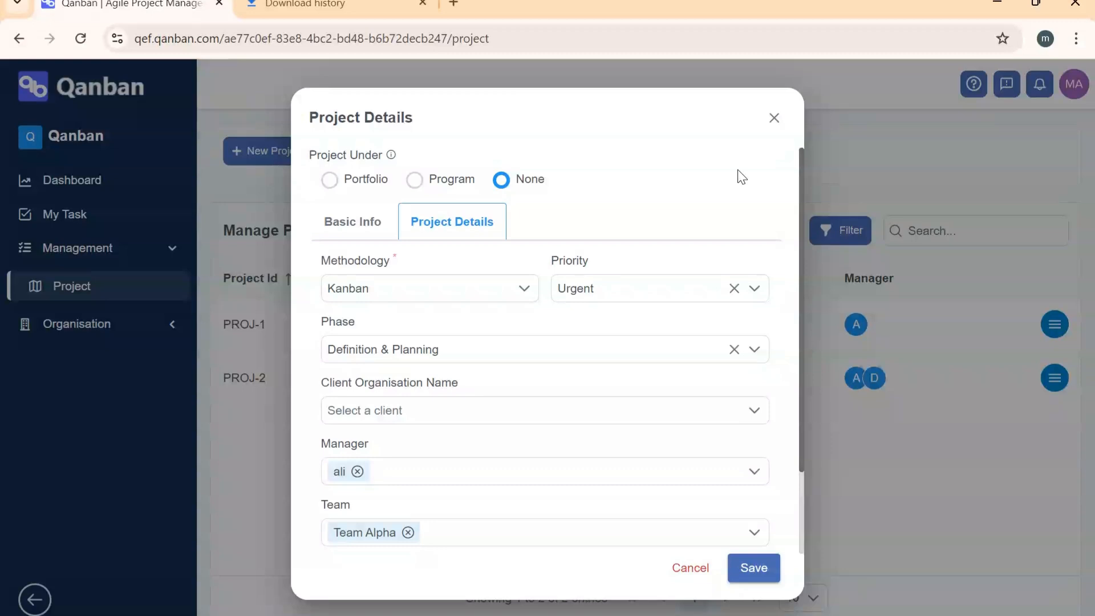
Set the new project's Business Value and Effort to Mandatory, and close its details without saving
scroll(712, 200, down, 2)
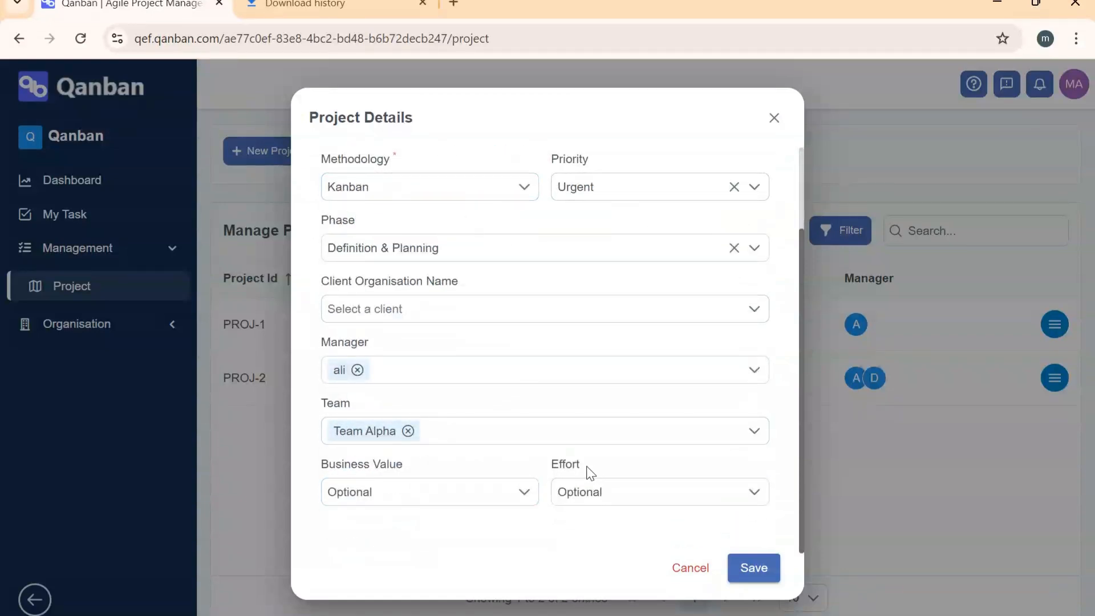
click(521, 492)
click(619, 498)
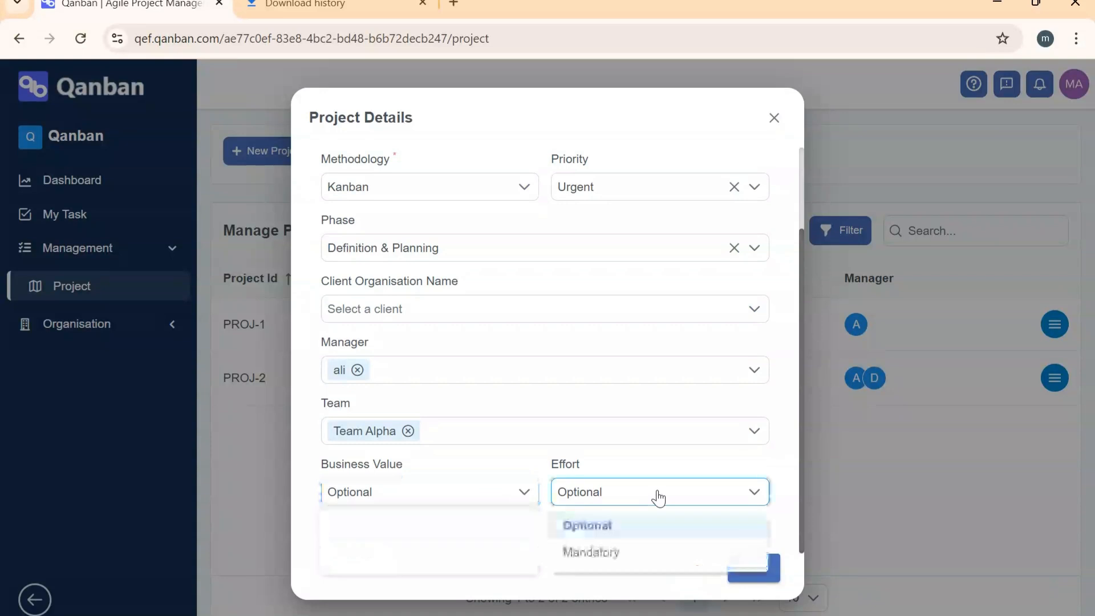
click(510, 491)
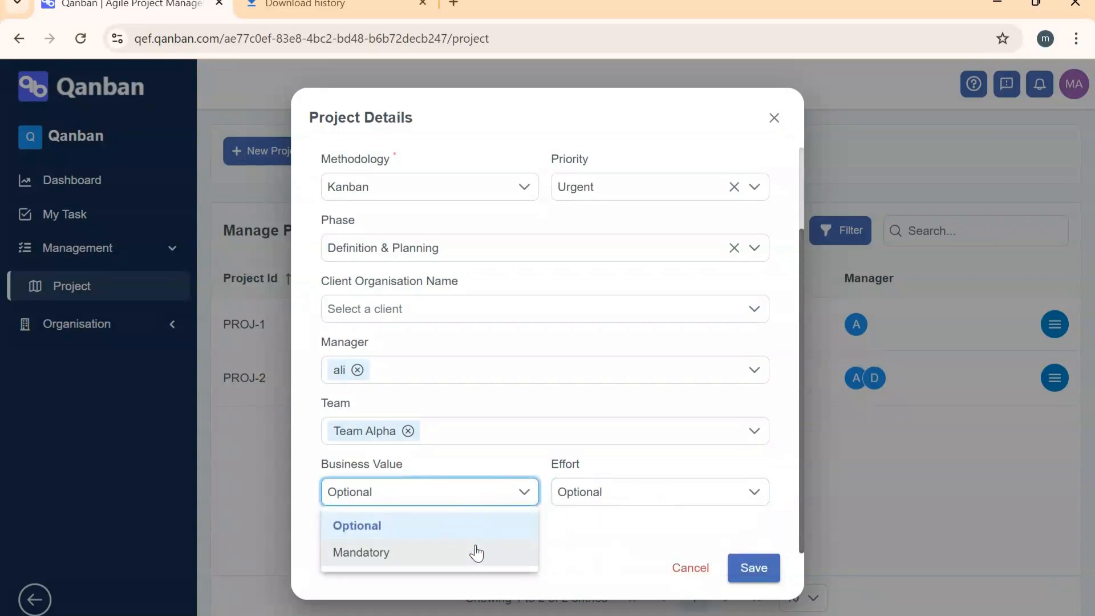
click(608, 499)
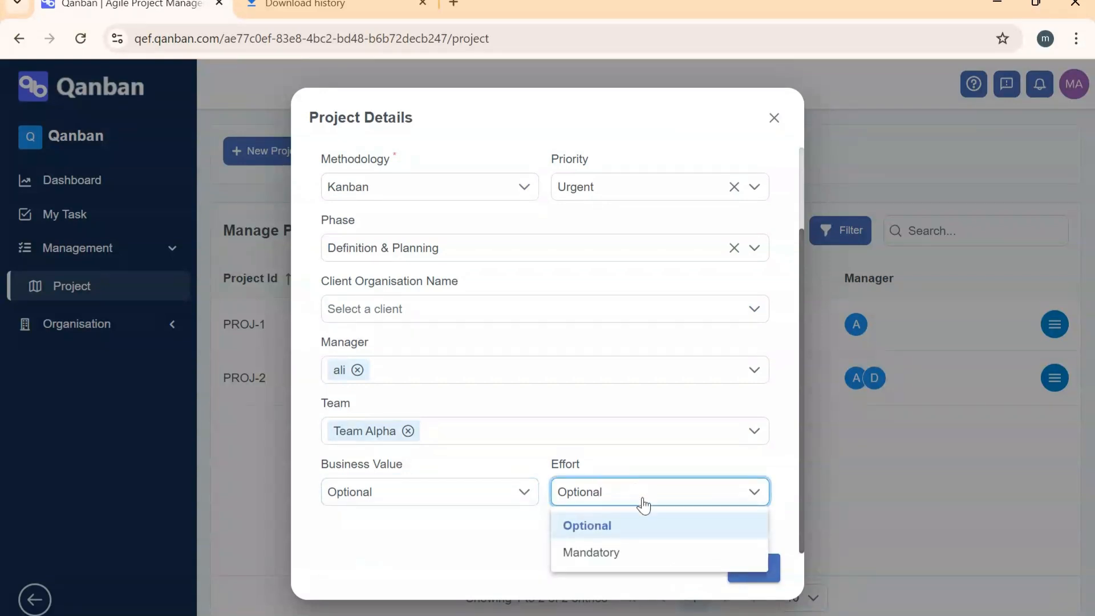
click(420, 499)
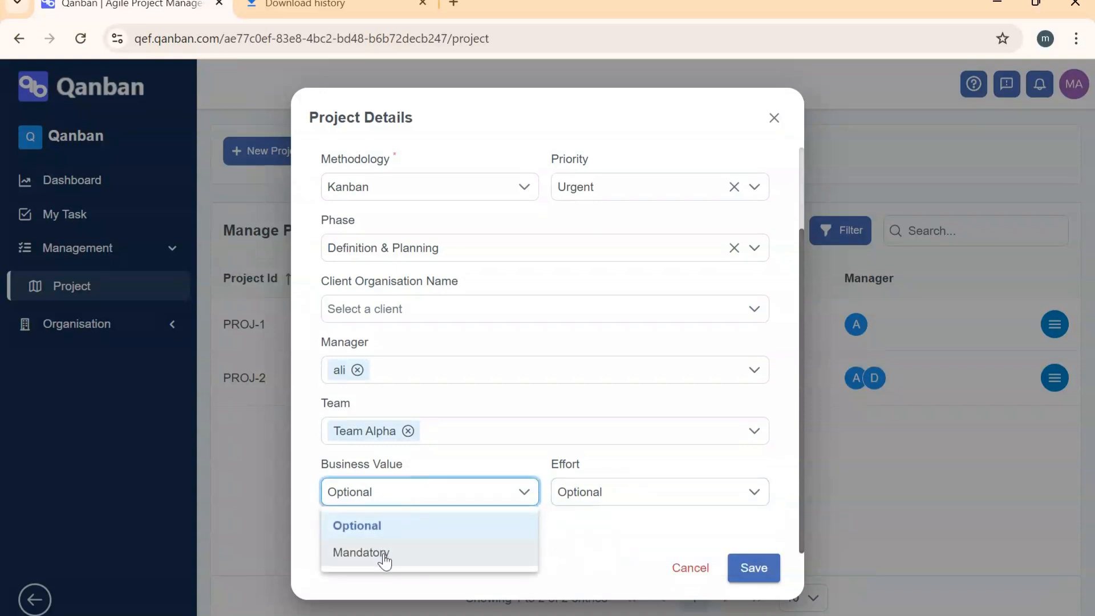
click(384, 558)
click(649, 502)
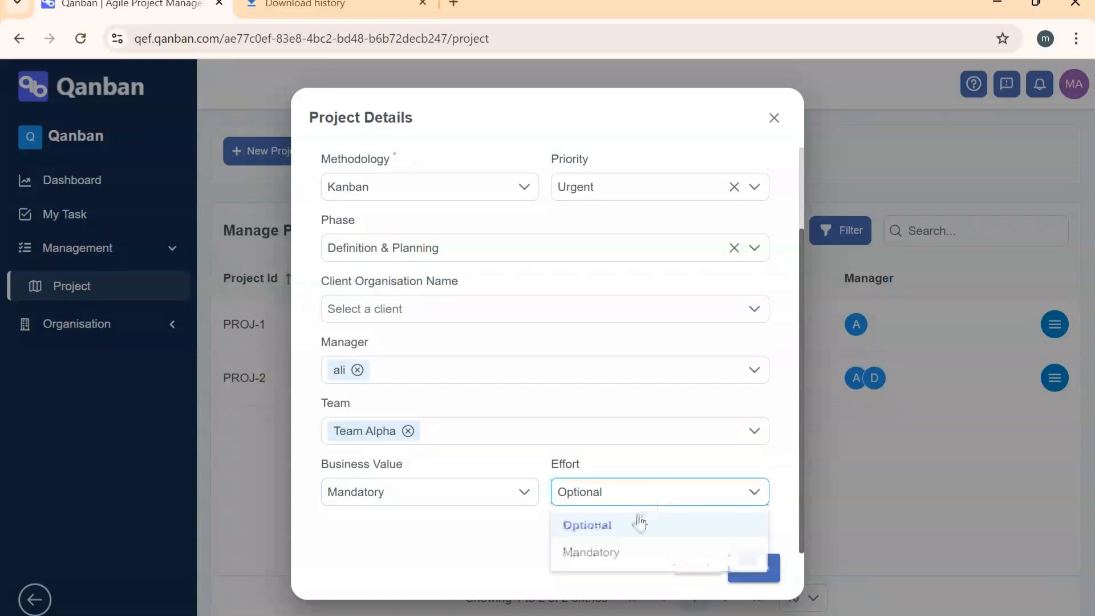
click(623, 557)
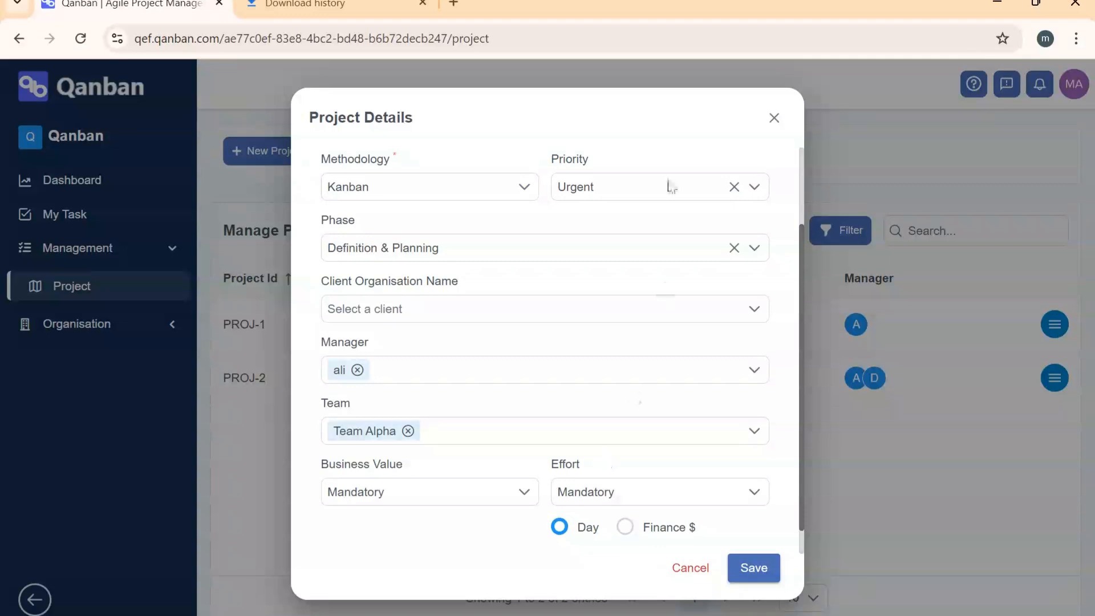
click(774, 118)
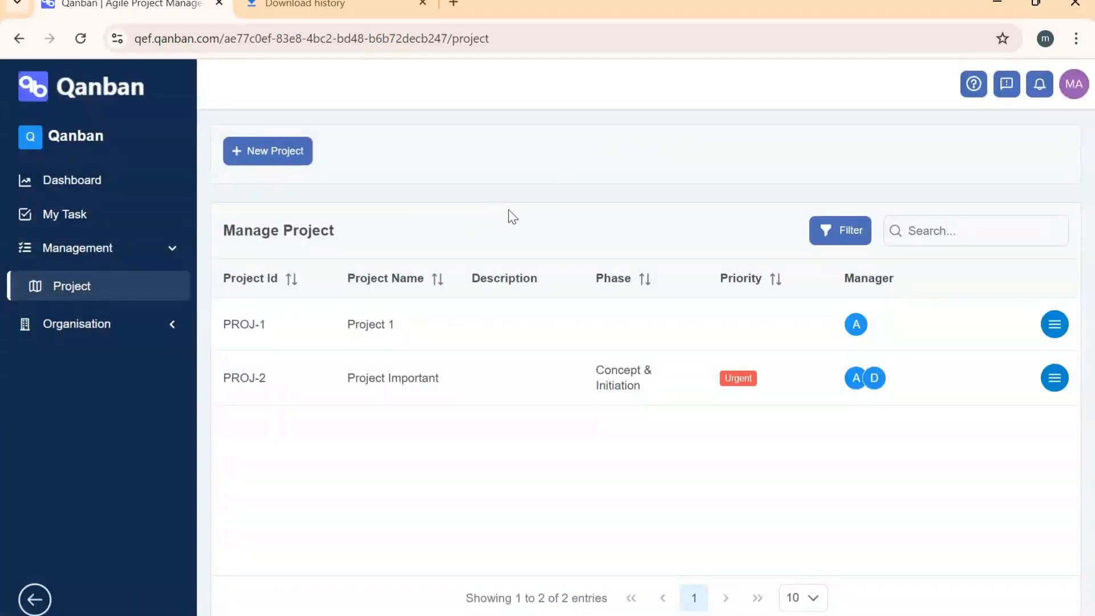
Start the new project entry again with the name "Project 2.0"
click(264, 161)
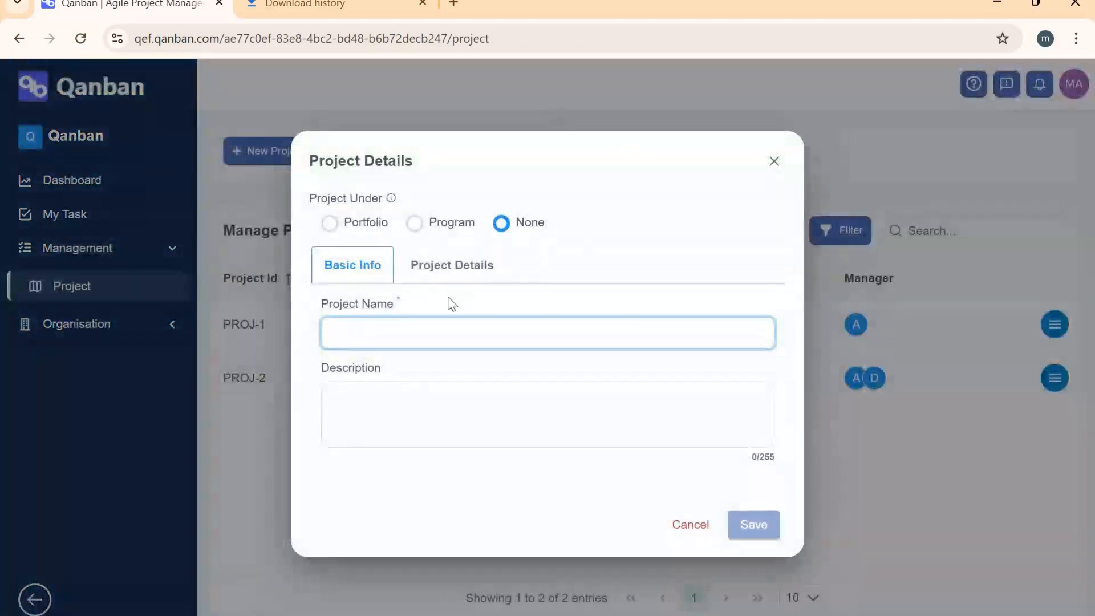
click(428, 336)
text(Project)
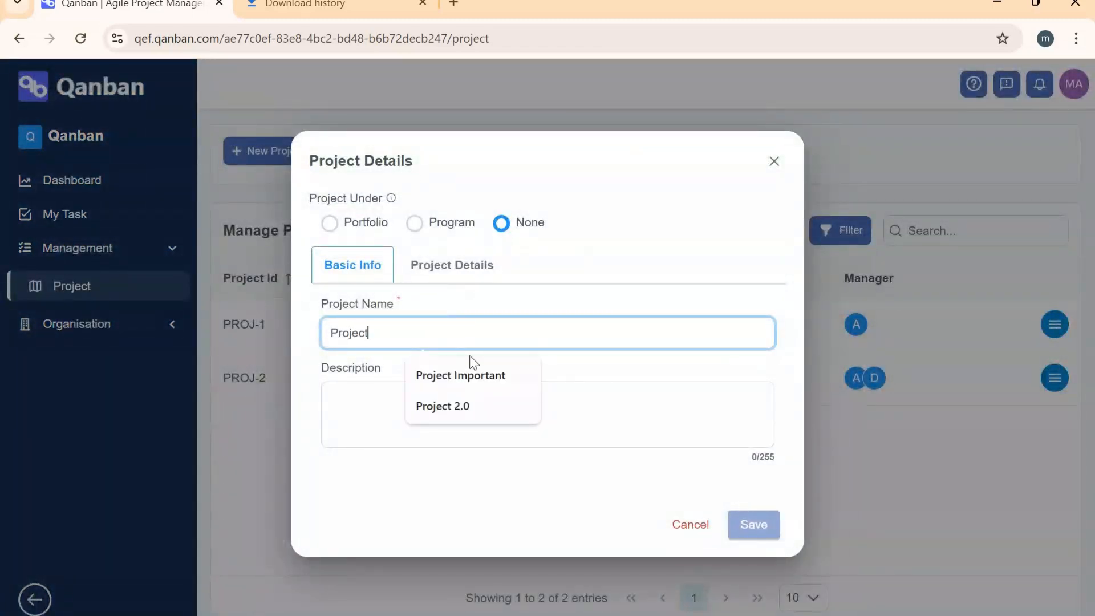
click(451, 408)
Set Project 2.0's methodology to Kanban, priority to Highest and phase to Definition & Planning
click(448, 266)
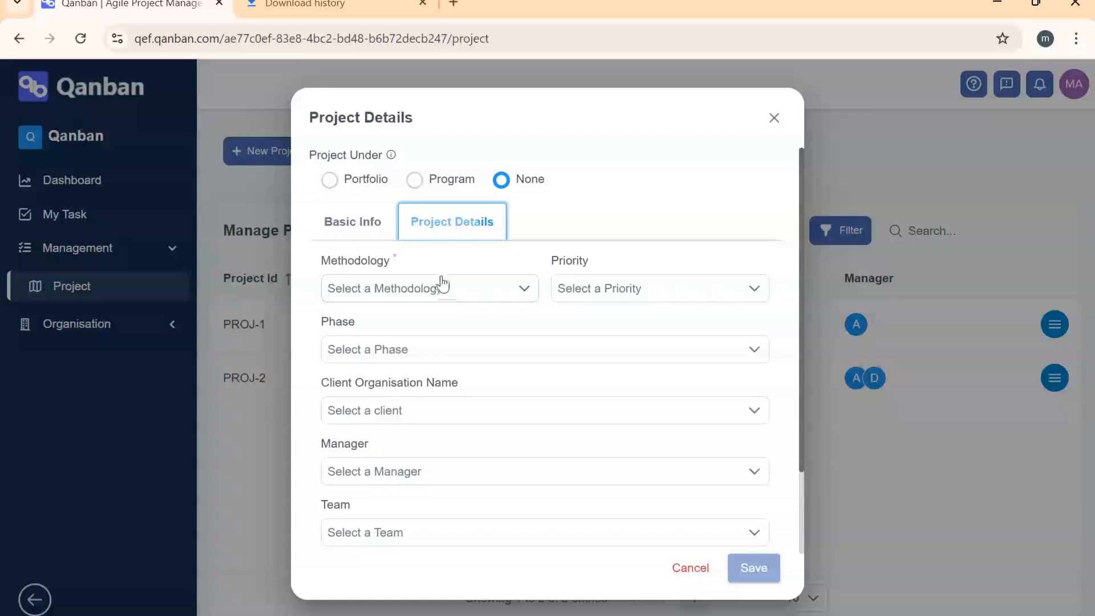
click(485, 292)
click(460, 321)
click(661, 290)
click(641, 347)
click(524, 350)
click(460, 412)
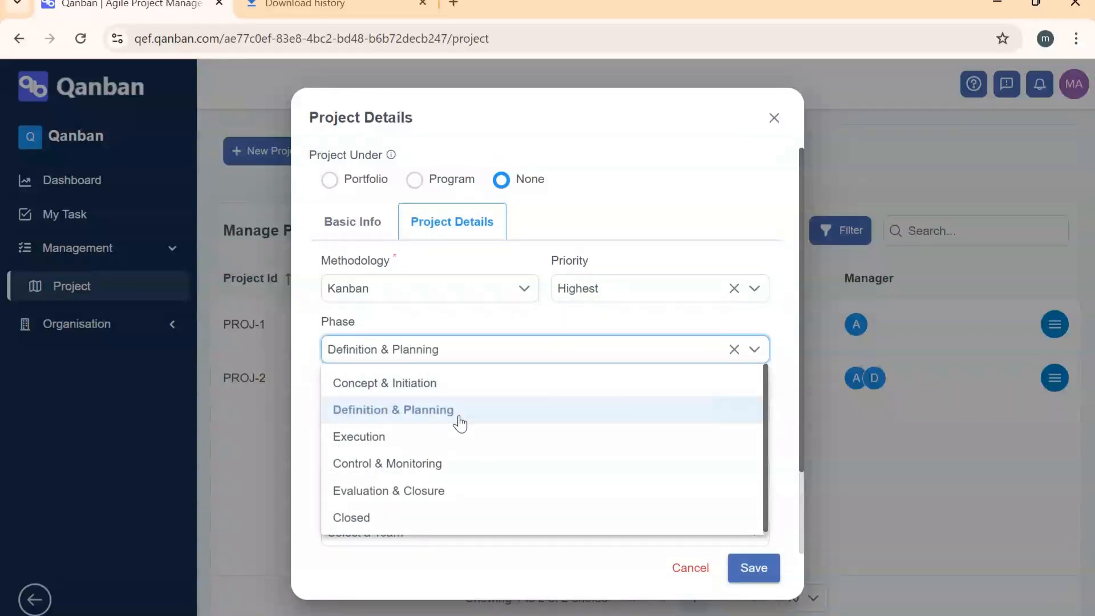
Assign a manager and Team Charlie to Project 2.0
click(448, 417)
click(585, 379)
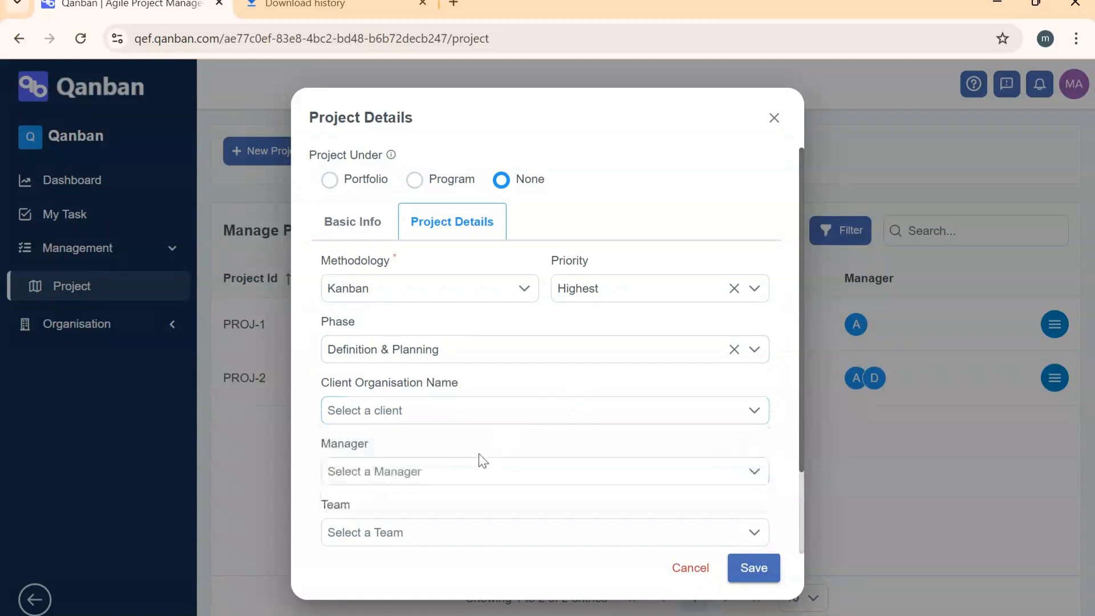
click(476, 472)
click(420, 560)
click(505, 451)
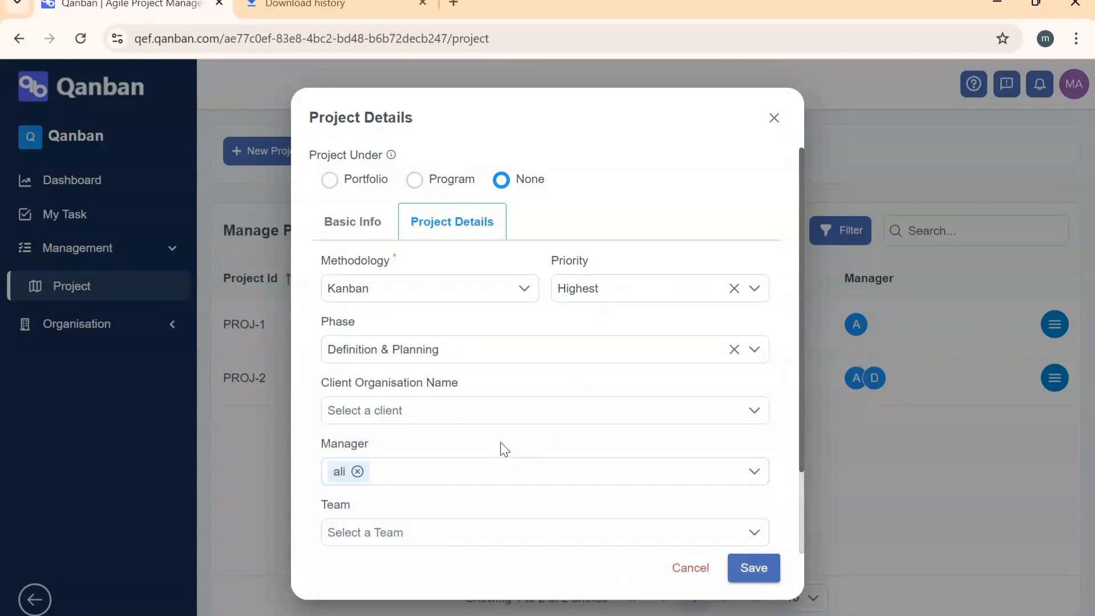
click(448, 546)
click(421, 475)
Set Project 2.0's Business Value and Effort to Mandatory and save the new project
scroll(431, 552, down, 2)
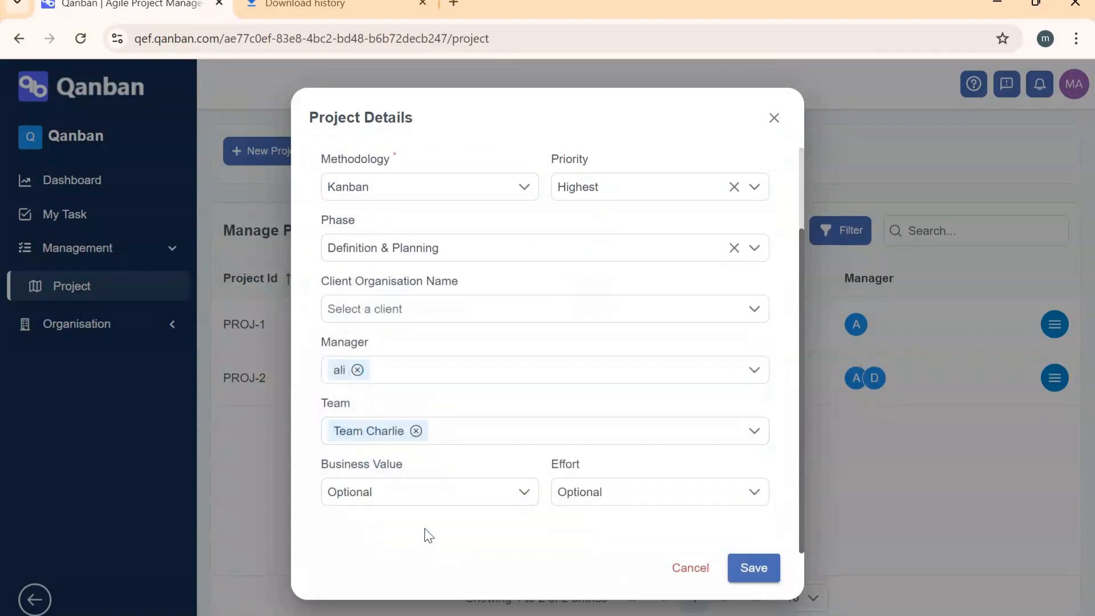
click(421, 497)
click(403, 550)
click(630, 505)
click(611, 552)
click(766, 567)
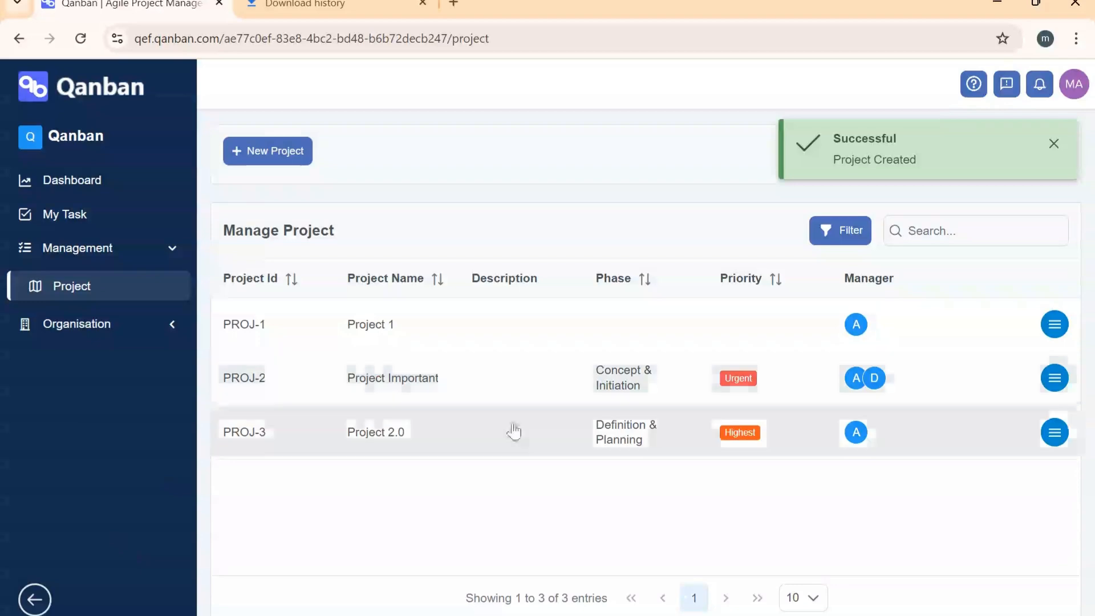
Open Project 2.0's work items board and view the business value and effort fields of its first story
click(514, 431)
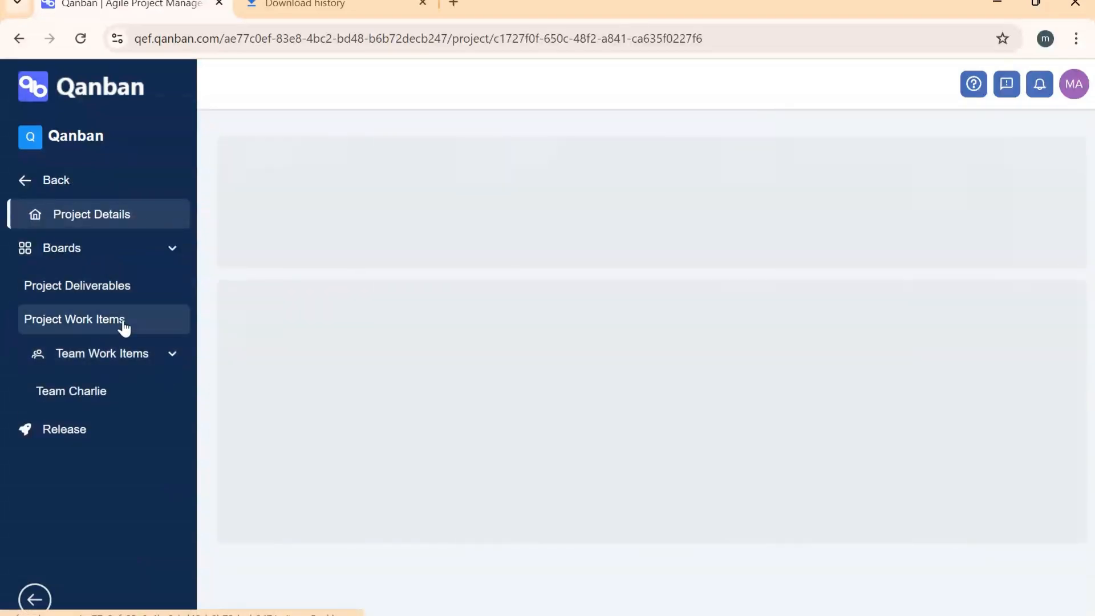
click(123, 322)
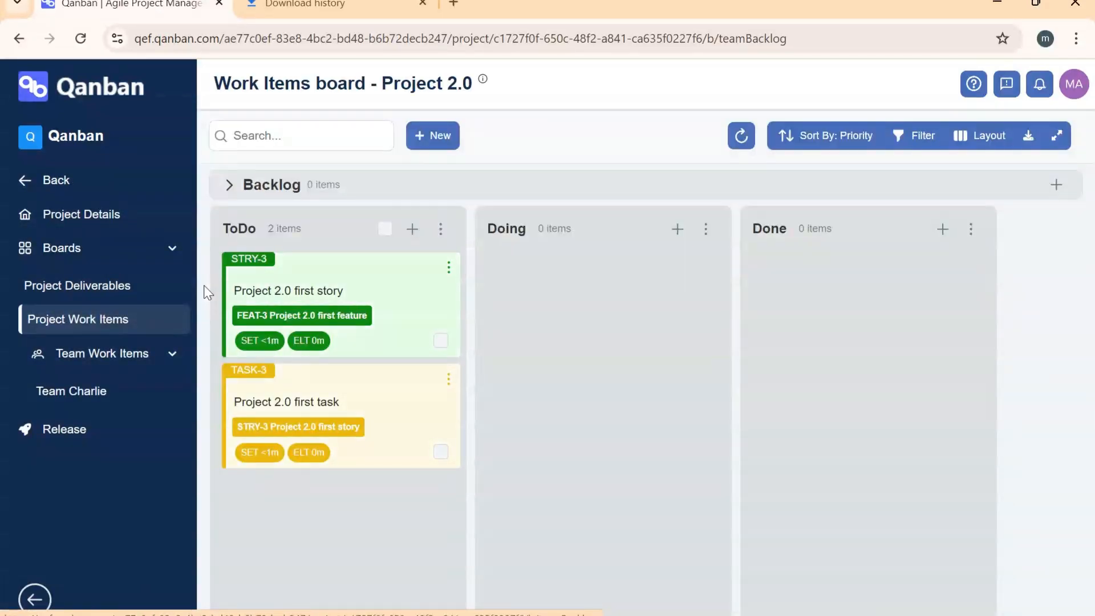
drag(341, 291, 346, 279)
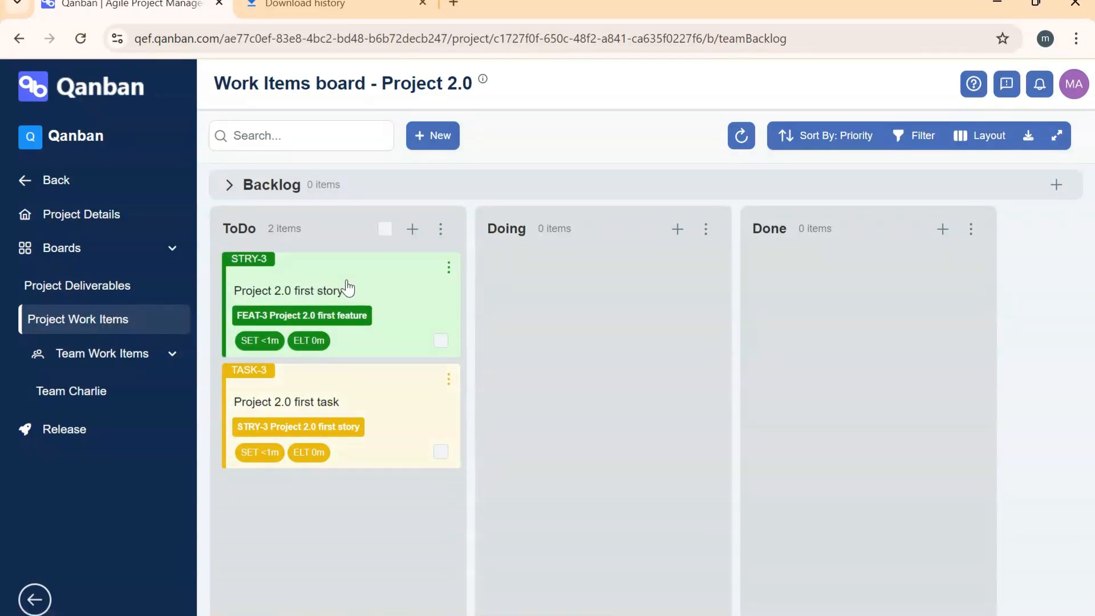
click(346, 279)
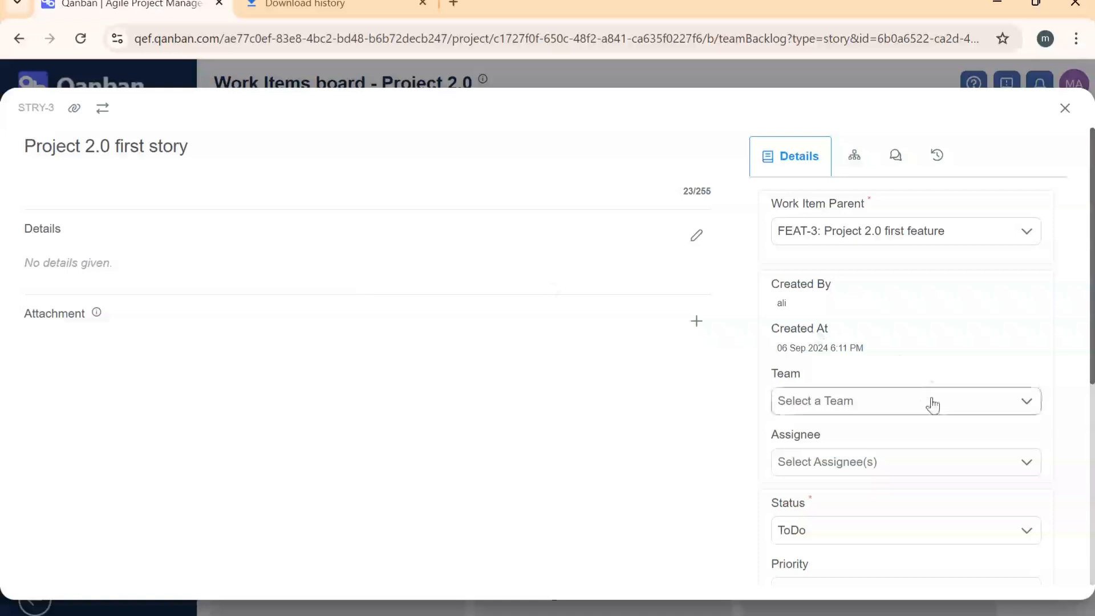
scroll(929, 403, down, 5)
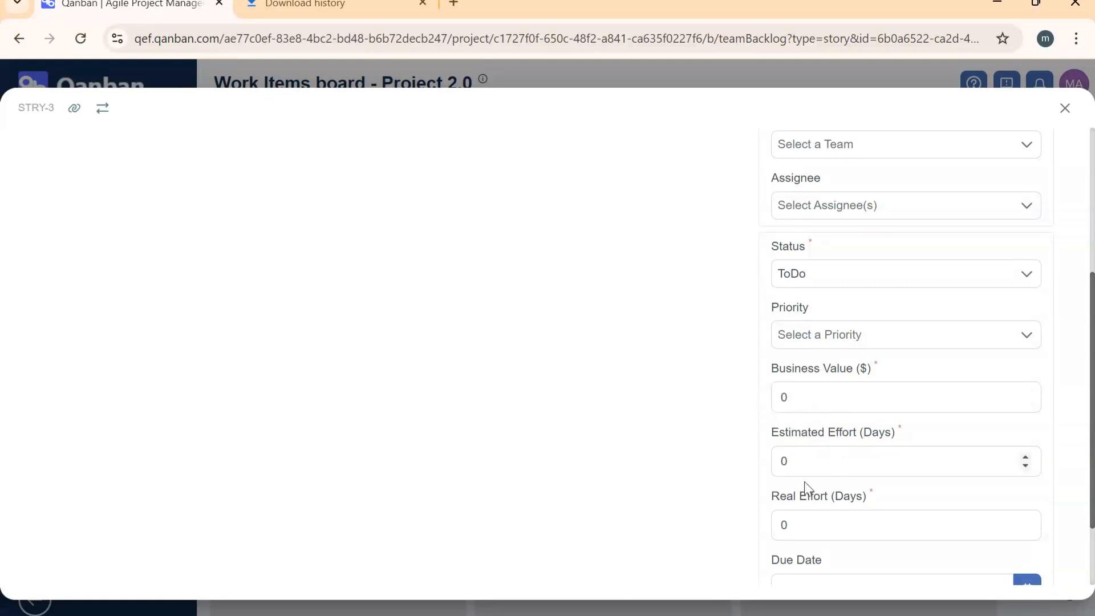
scroll(810, 499, down, 2)
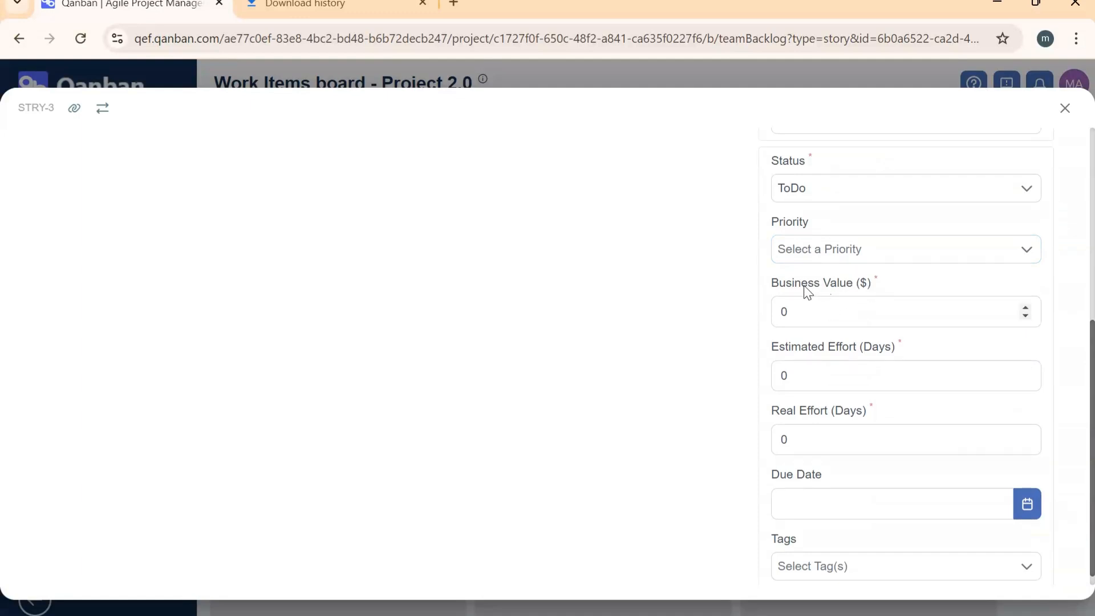
Try to leave the first story's Business Value and Estimated Effort empty and close its details
drag(800, 284, 881, 289)
click(807, 306)
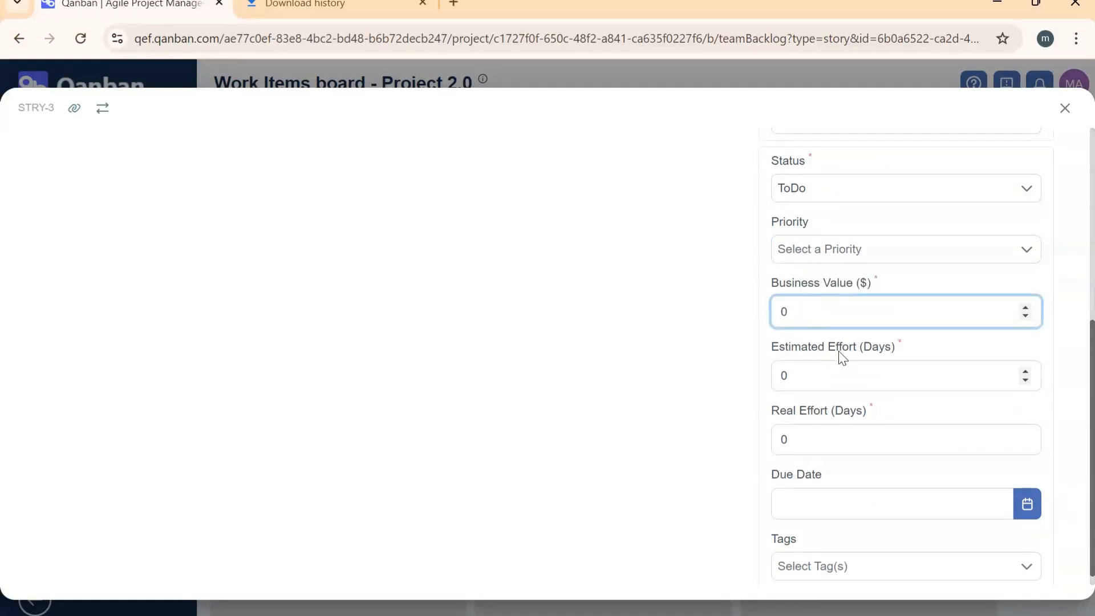
click(841, 379)
click(853, 310)
double_click(854, 310)
key(BackSpace)
double_click(836, 370)
key(BackSpace)
click(1064, 108)
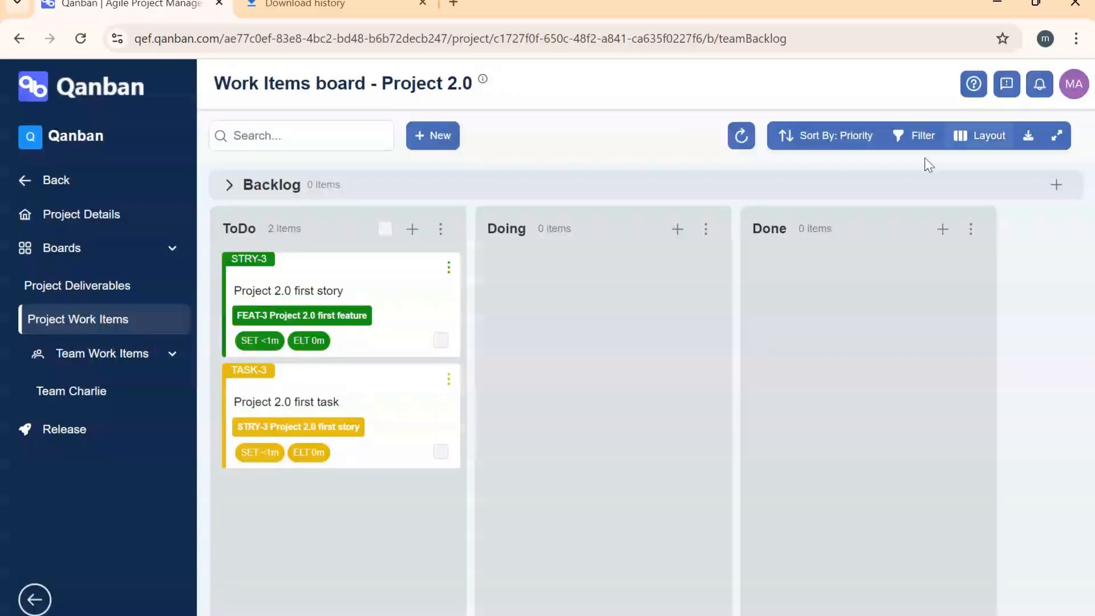
Reopen the first story and set its Business Value to $3000 and its Estimated Effort to 7 days
click(379, 306)
scroll(570, 317, down, 5)
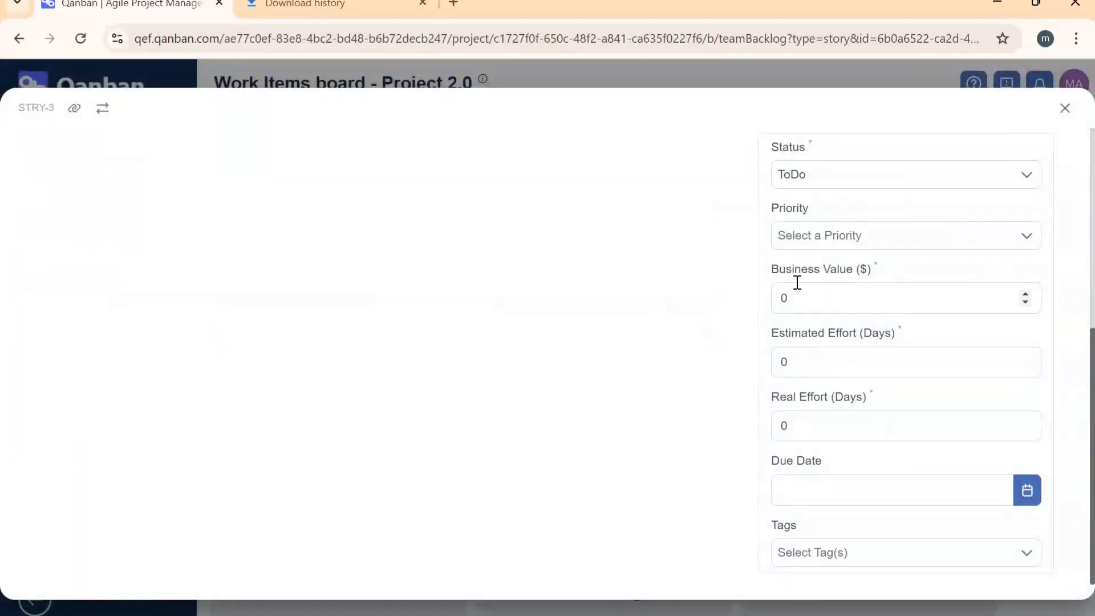
click(844, 308)
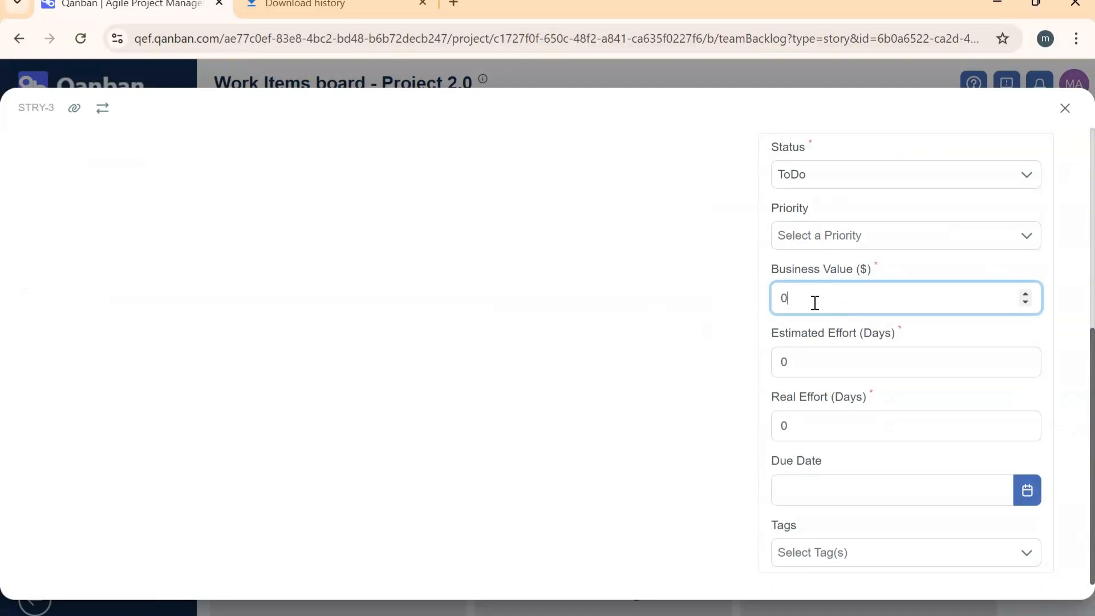
key(BackSpace)
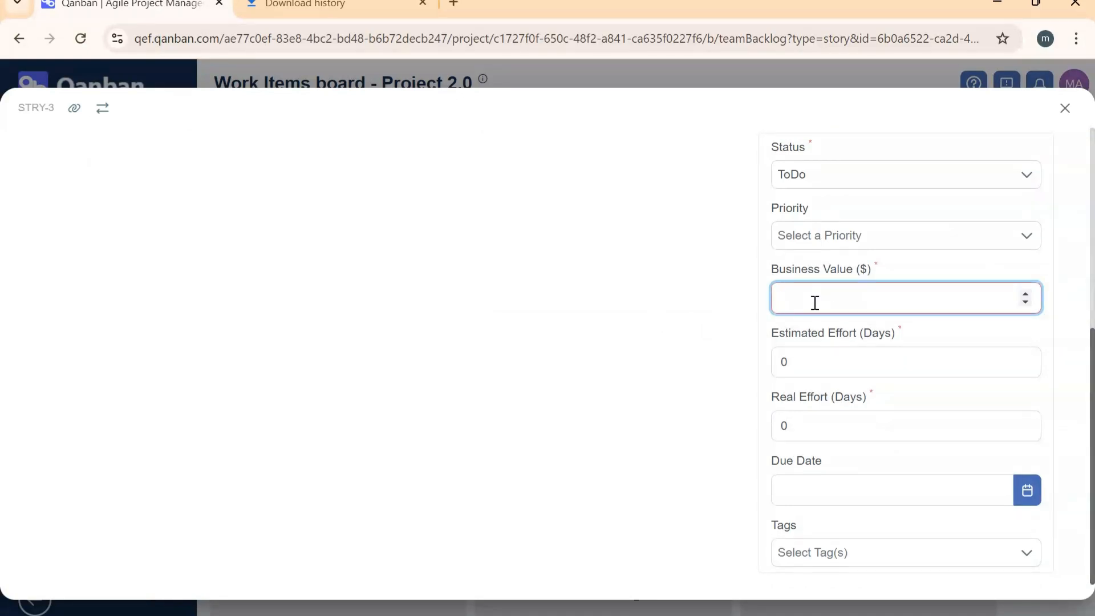
text(3000)
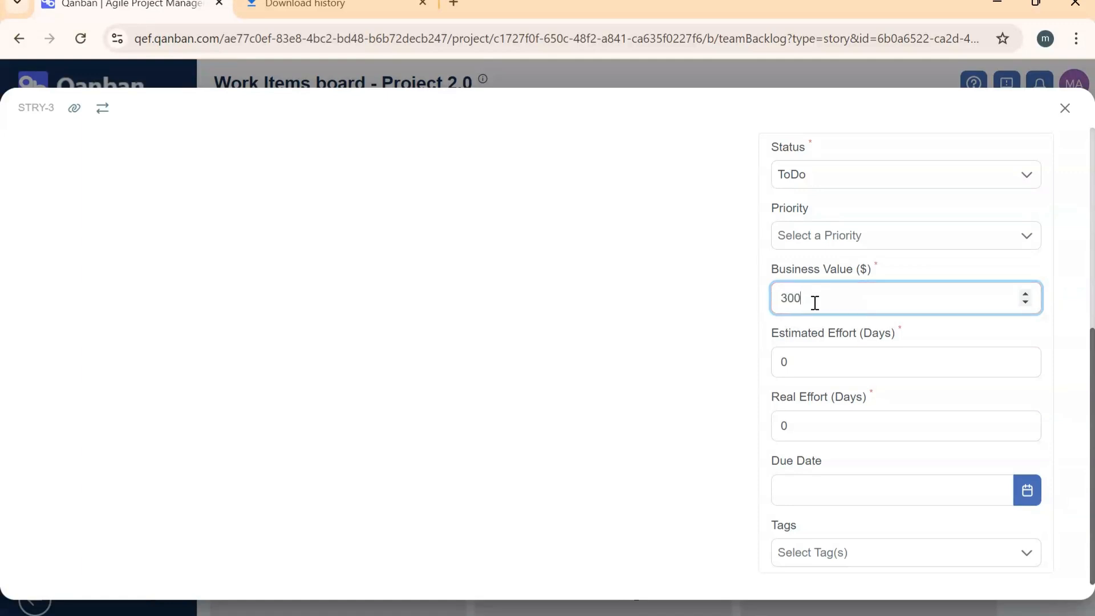
click(848, 366)
double_click(849, 365)
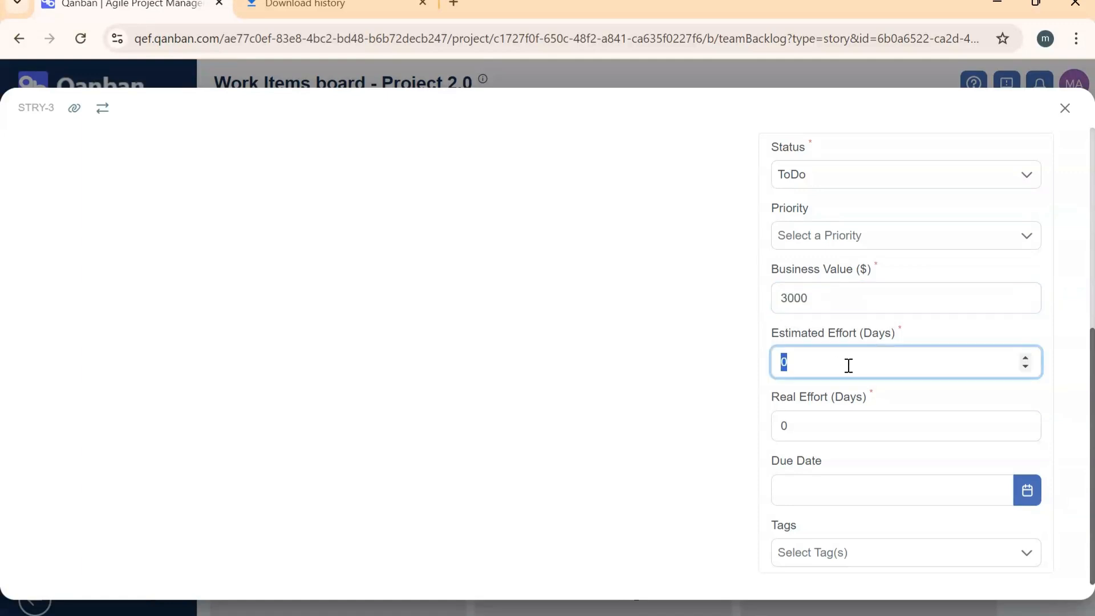
text(7)
Clear the first story's Real Effort and close its details
double_click(845, 425)
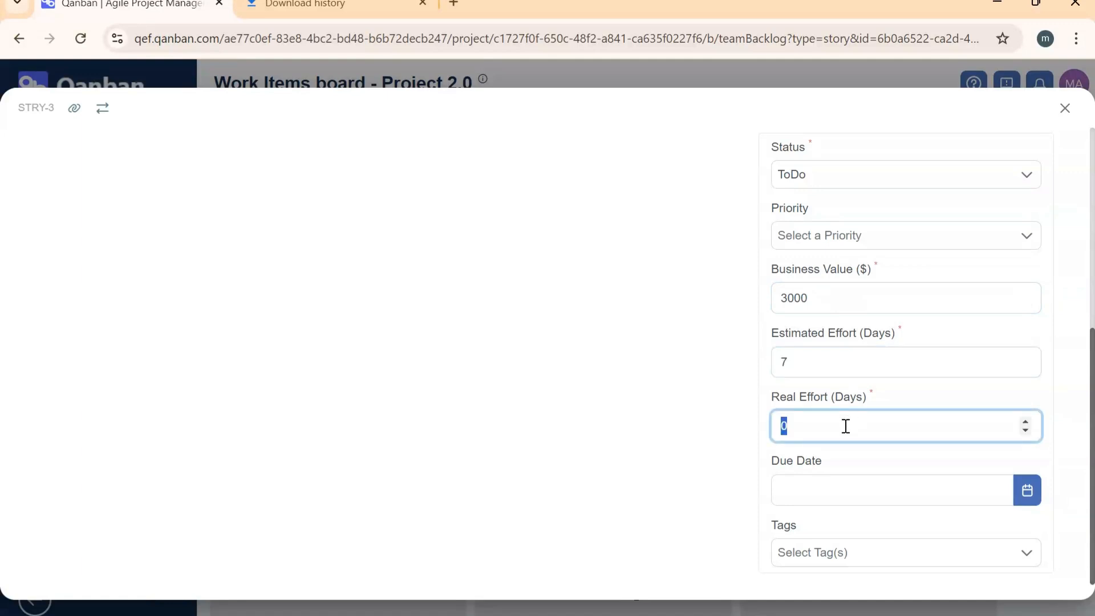
text(7)
key(BackSpace)
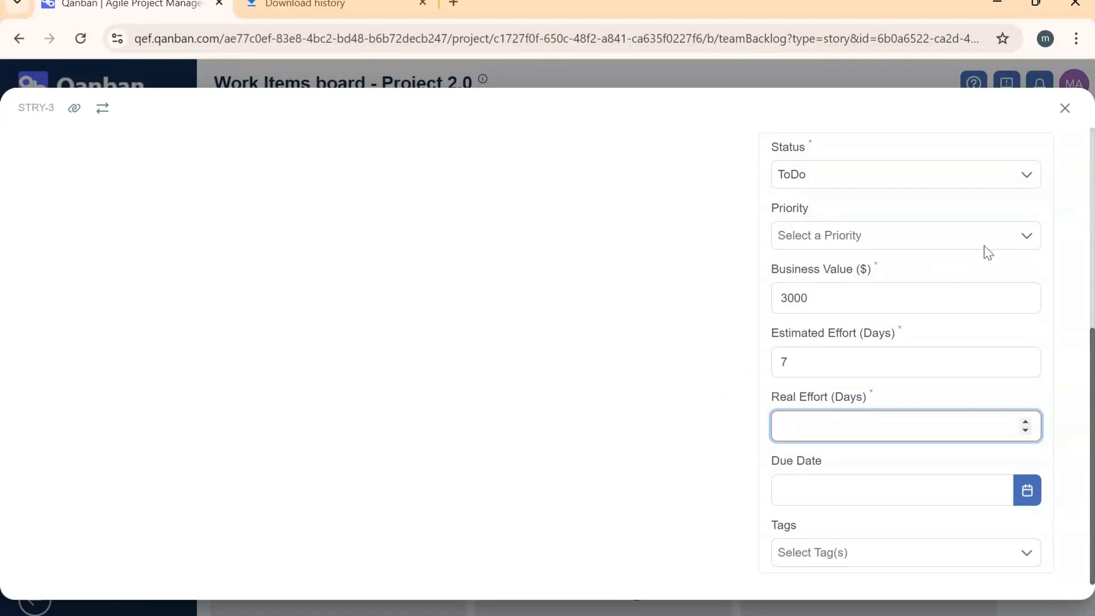
click(1053, 118)
click(1073, 109)
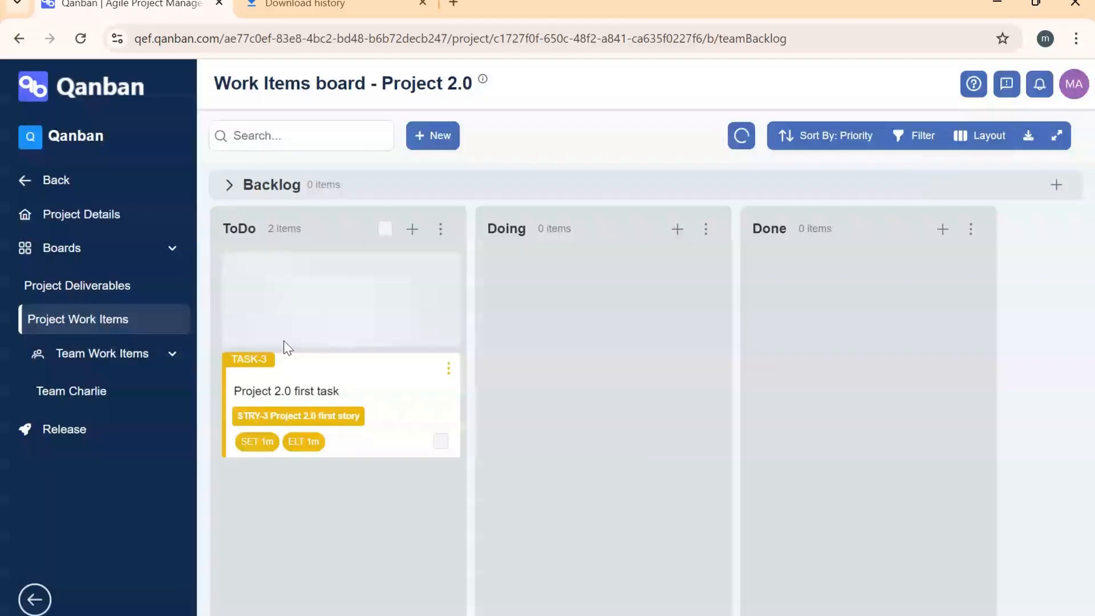
Reopen the first story to check its stored business value and effort fields, and close it again
click(394, 289)
scroll(882, 357, down, 5)
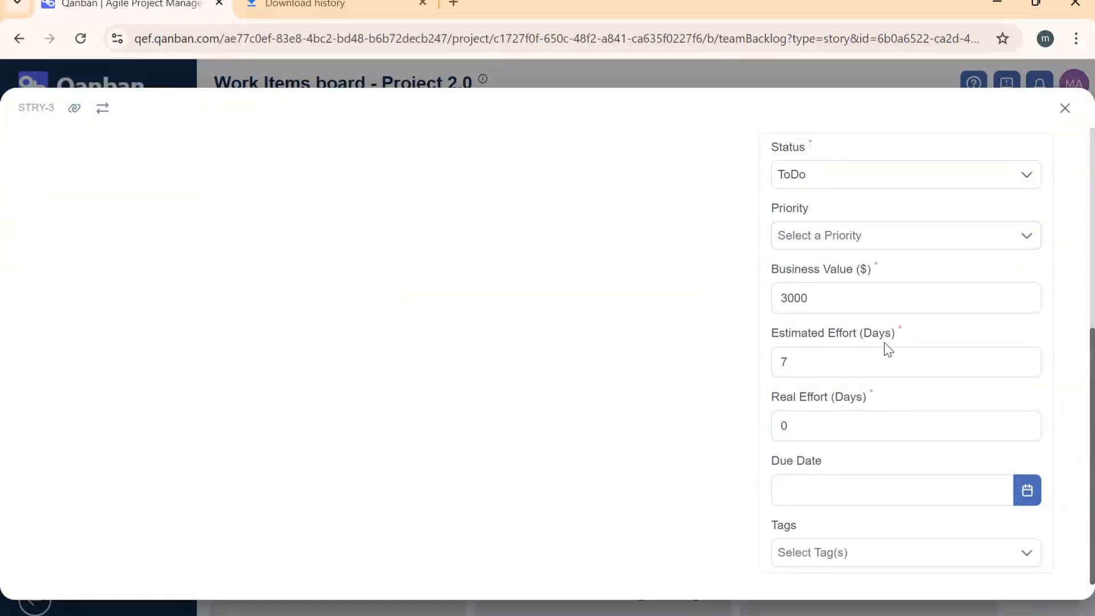
scroll(936, 285, up, 5)
click(1065, 110)
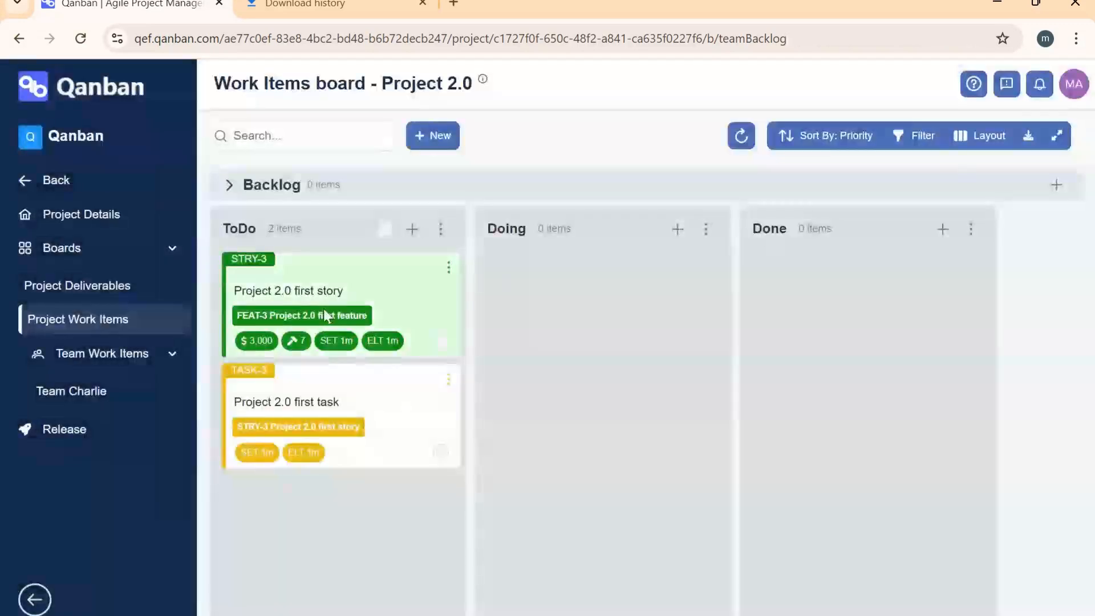